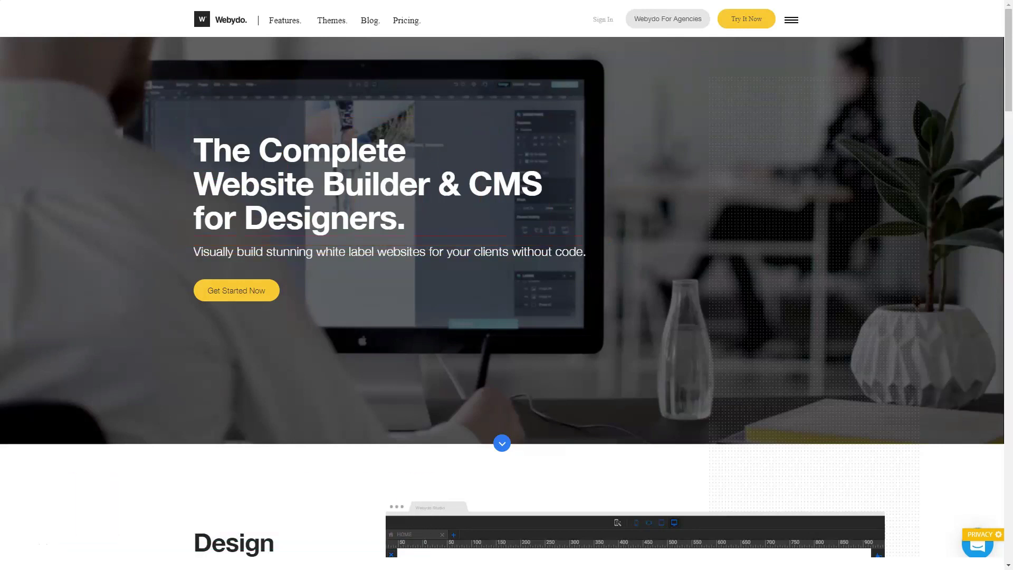
pyautogui.scroll(-3, 506, 296)
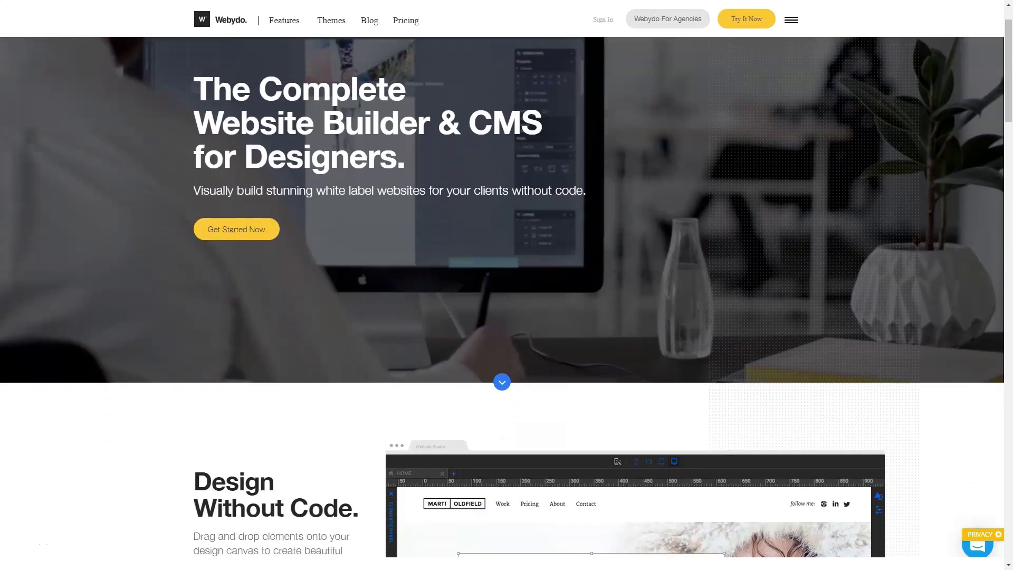
pyautogui.scroll(-1, 742, 372)
pyautogui.scroll(-1, 743, 372)
pyautogui.scroll(-1, 742, 372)
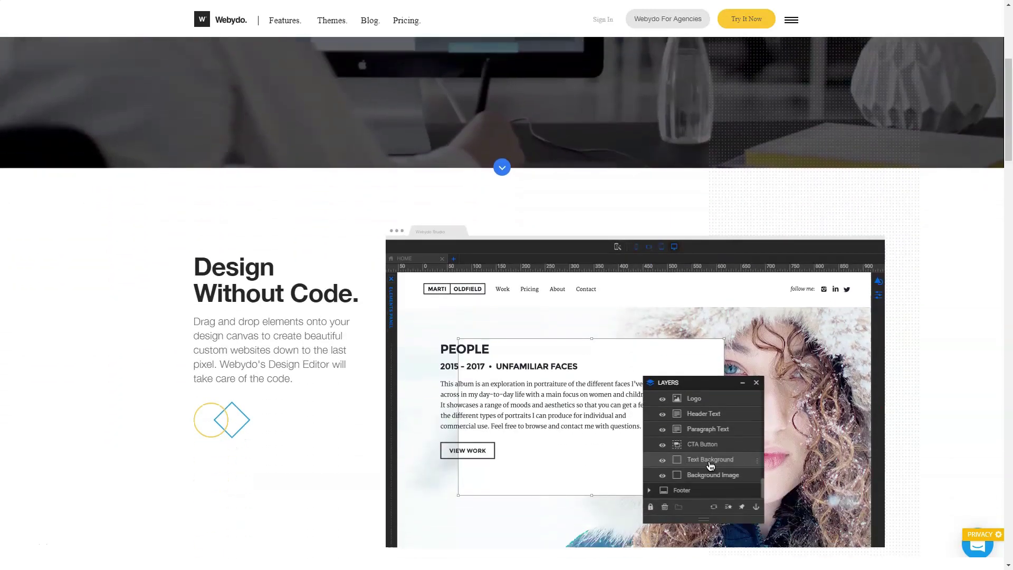
pyautogui.scroll(-1, 742, 373)
pyautogui.scroll(-1, 743, 372)
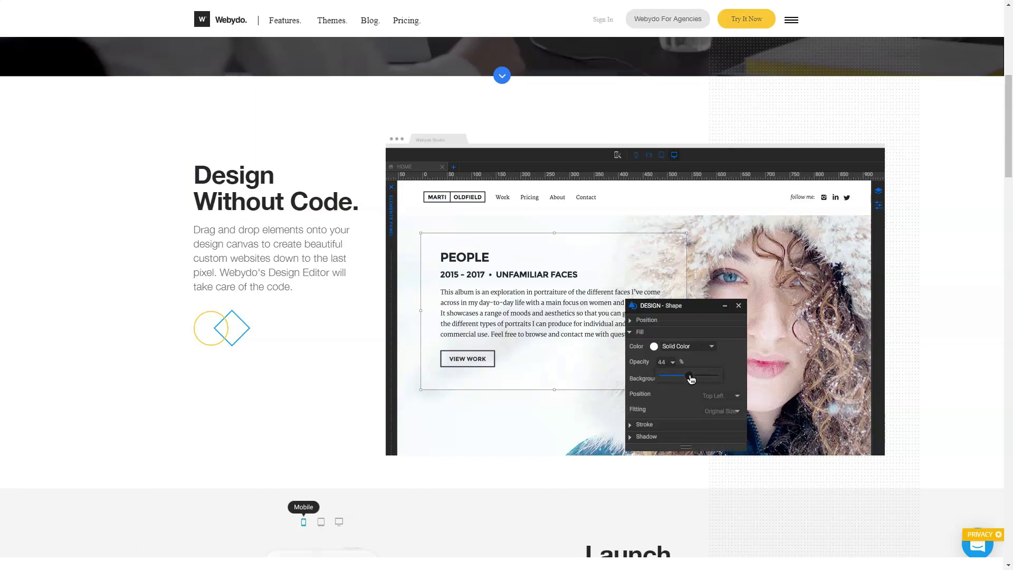
pyautogui.scroll(-3, 506, 297)
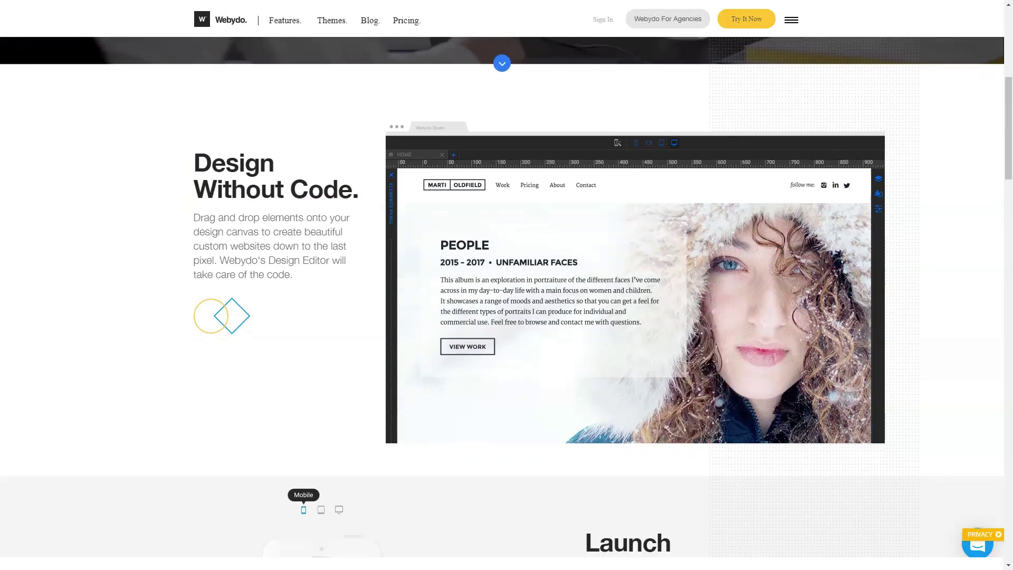
pyautogui.scroll(-1, 507, 297)
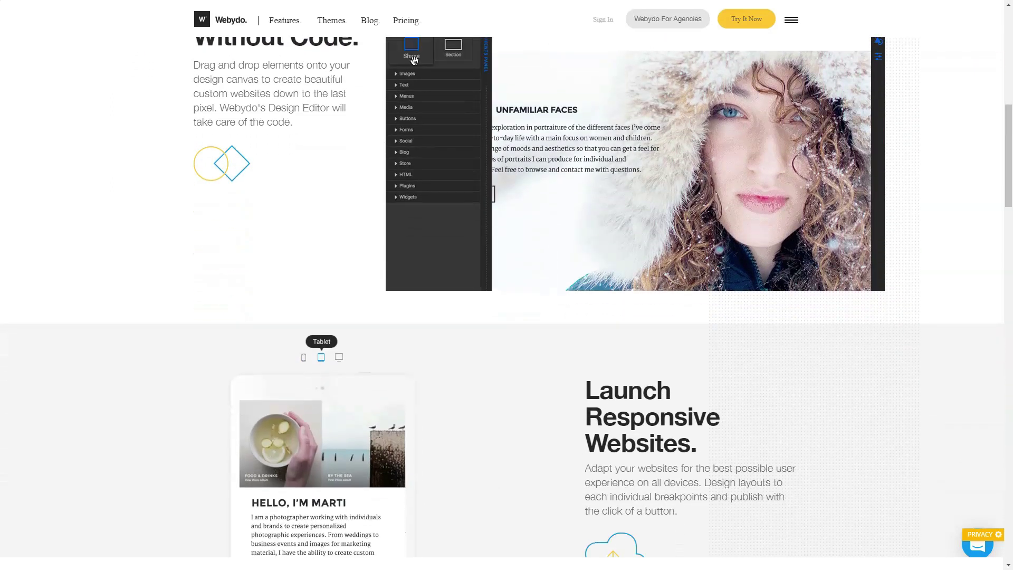
pyautogui.scroll(-1, 507, 297)
pyautogui.scroll(-1, 507, 296)
pyautogui.scroll(-1, 507, 297)
pyautogui.scroll(-1, 506, 297)
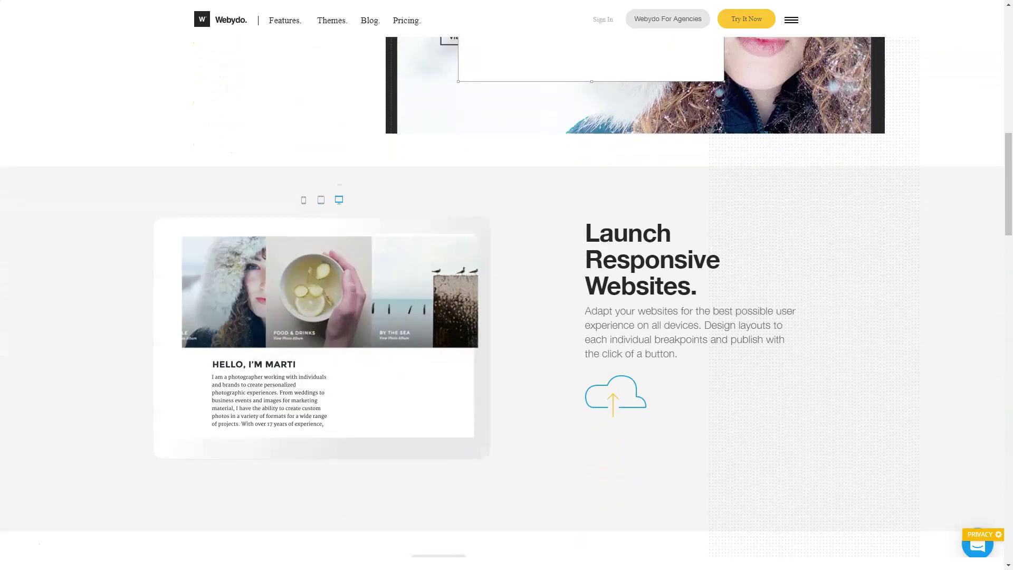
pyautogui.scroll(-1, 506, 297)
pyautogui.scroll(-1, 506, 297)
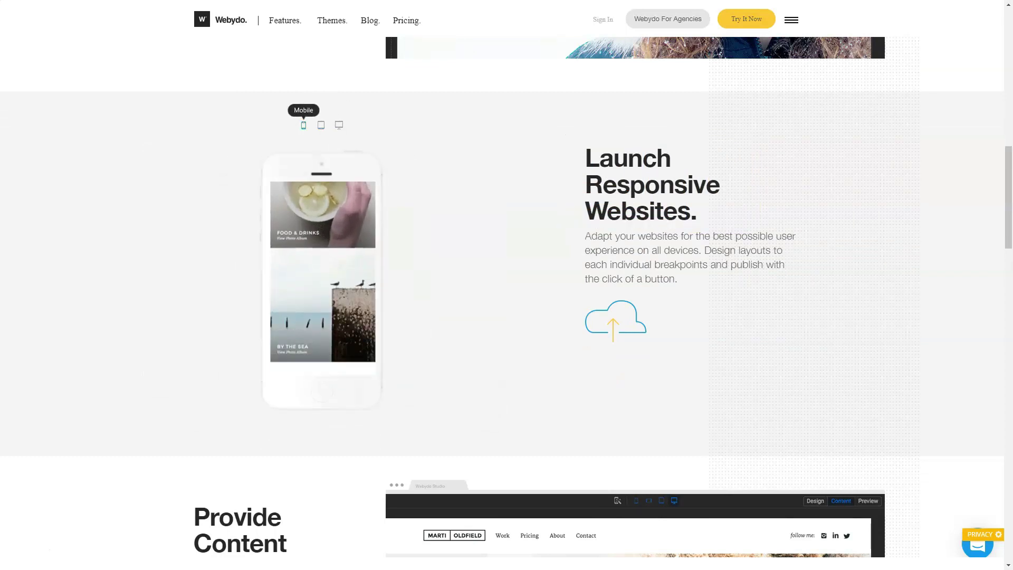
pyautogui.scroll(-1, 506, 296)
pyautogui.scroll(-1, 506, 297)
pyautogui.scroll(-1, 597, 382)
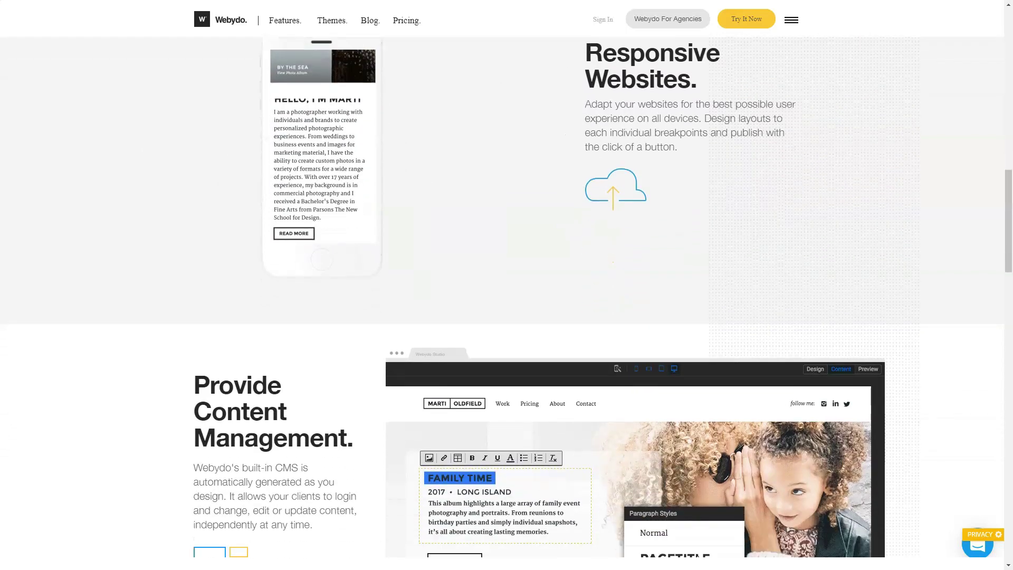
pyautogui.scroll(-1, 597, 382)
pyautogui.scroll(-1, 597, 382)
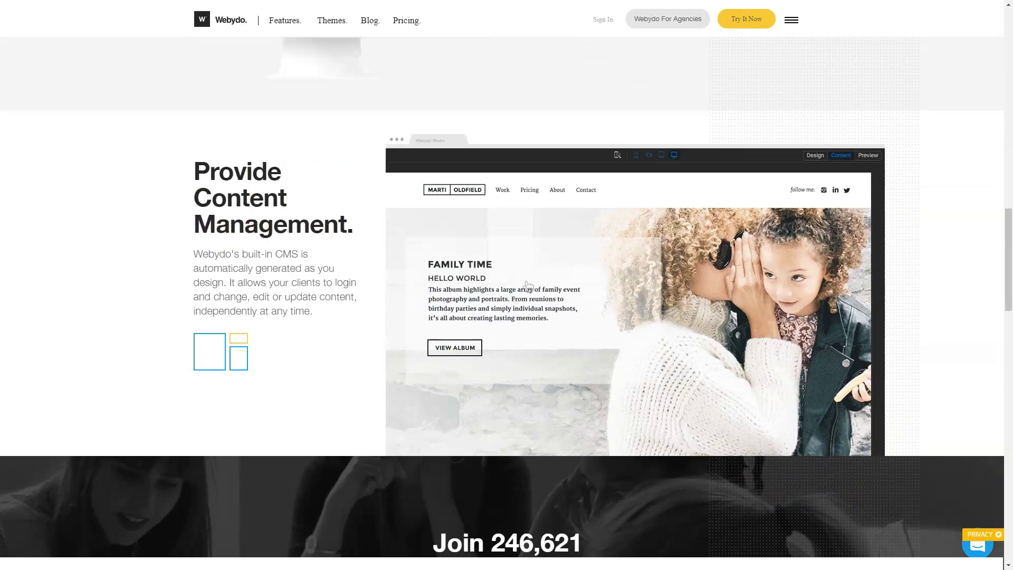
pyautogui.scroll(-1, 506, 297)
pyautogui.scroll(-1, 506, 296)
pyautogui.scroll(-1, 507, 297)
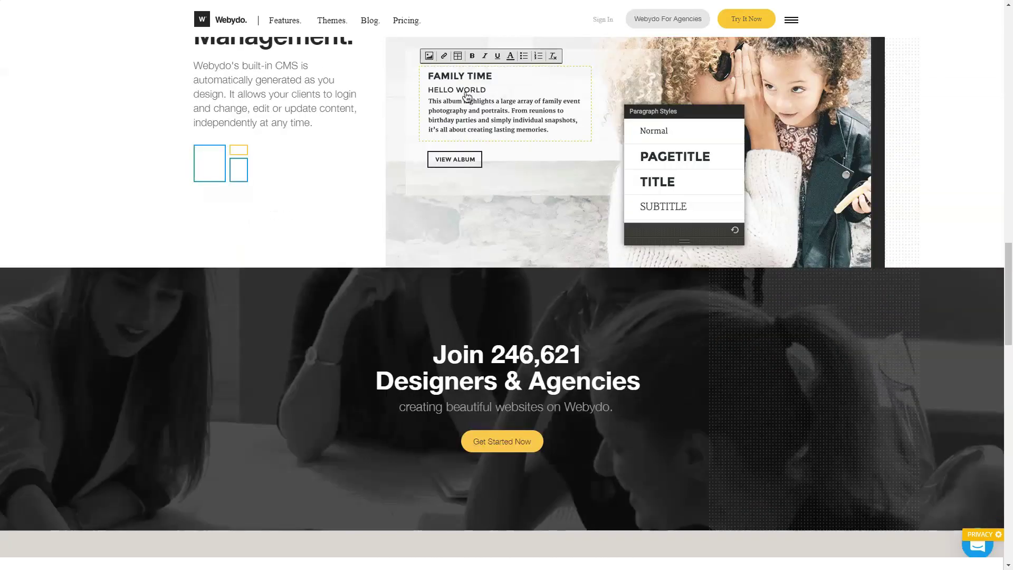
pyautogui.scroll(-2, 506, 297)
pyautogui.scroll(-1, 506, 297)
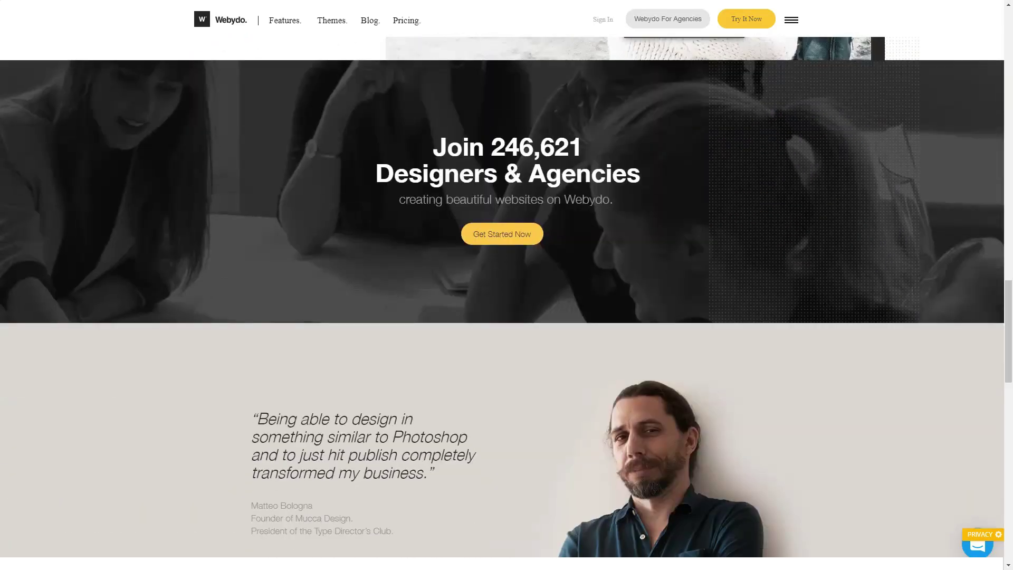
pyautogui.scroll(-1, 506, 297)
pyautogui.scroll(-1, 507, 296)
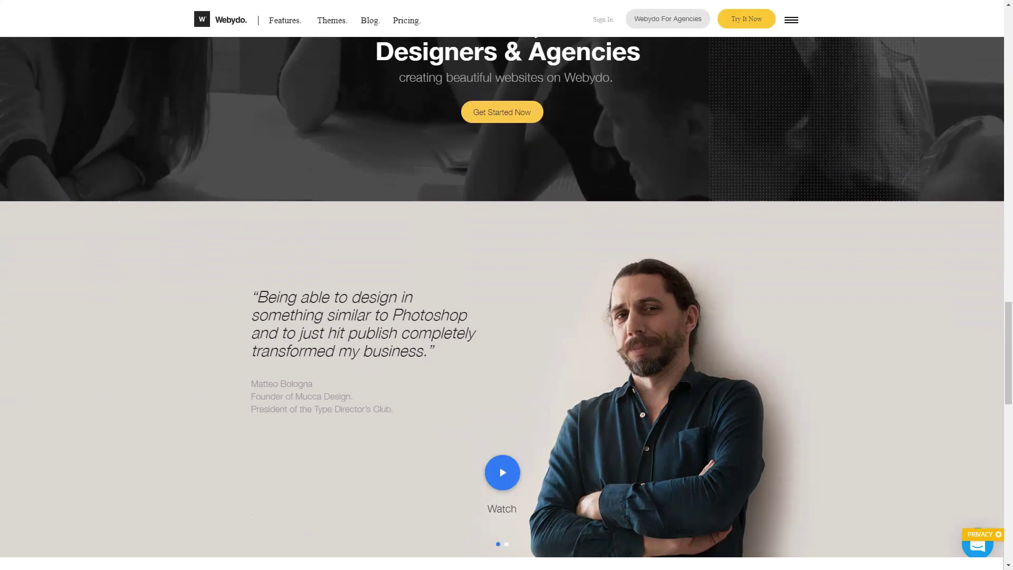
pyautogui.scroll(-1, 506, 297)
pyautogui.scroll(-1, 506, 297)
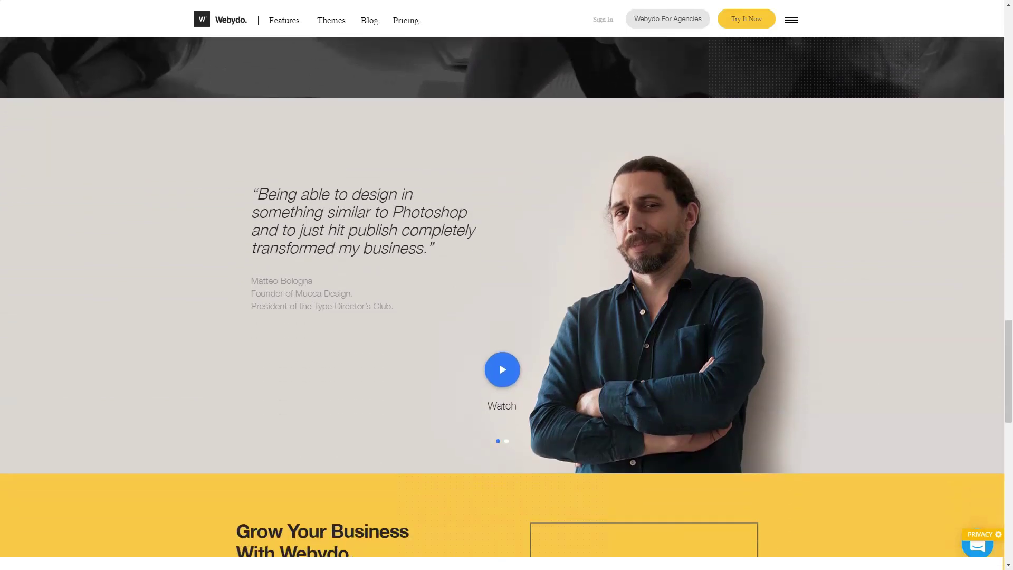
pyautogui.scroll(-1, 506, 296)
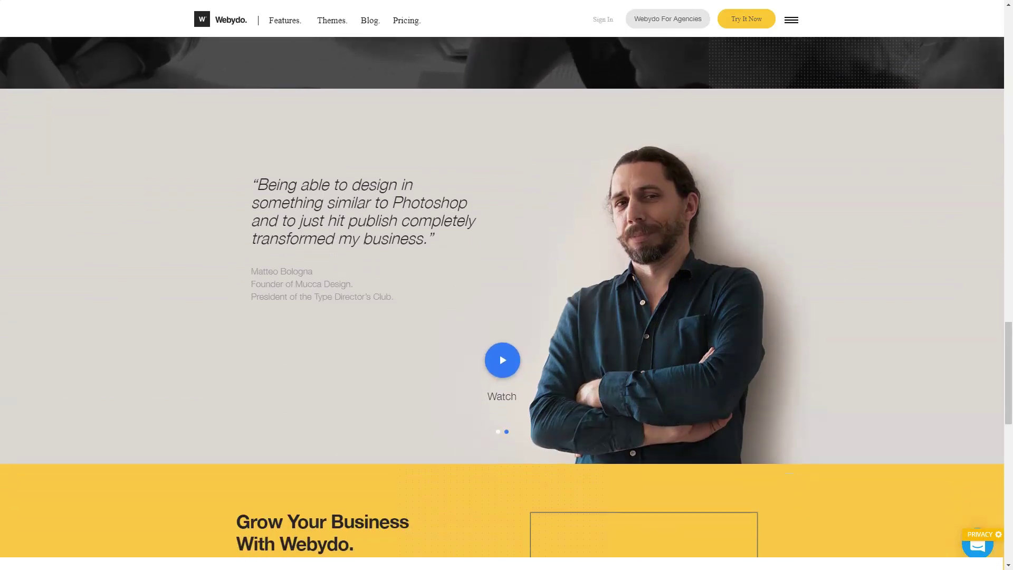
pyautogui.scroll(-1, 507, 296)
pyautogui.scroll(-1, 507, 296)
pyautogui.scroll(-1, 507, 297)
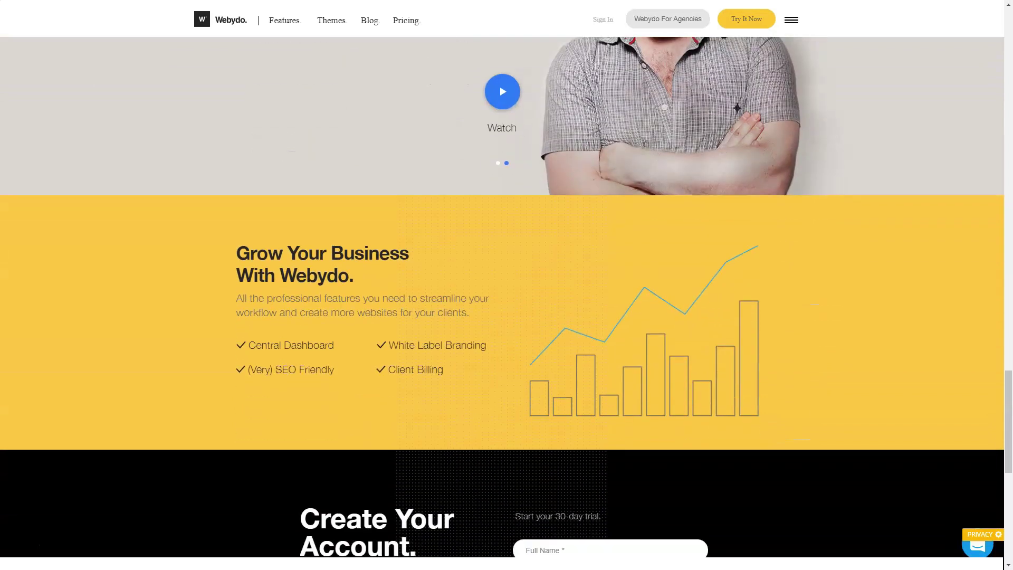
pyautogui.scroll(-1, 507, 297)
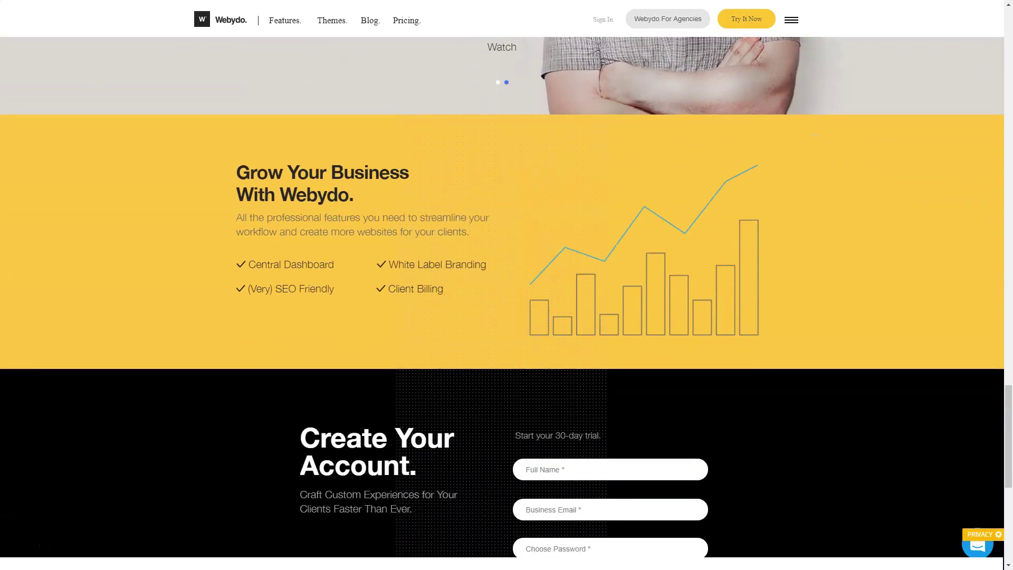
pyautogui.scroll(-1, 506, 297)
pyautogui.scroll(-1, 507, 297)
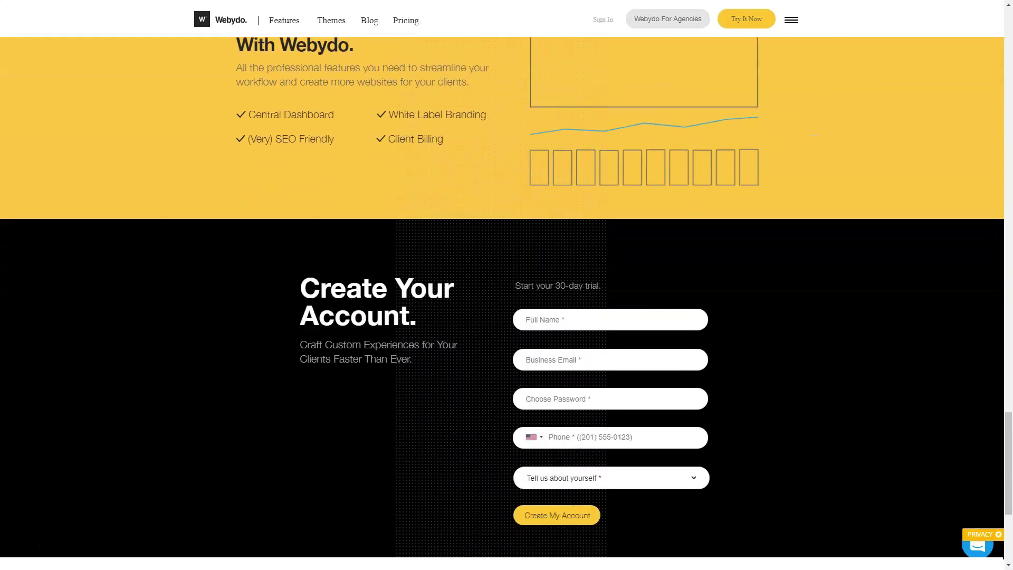
pyautogui.scroll(-1, 507, 296)
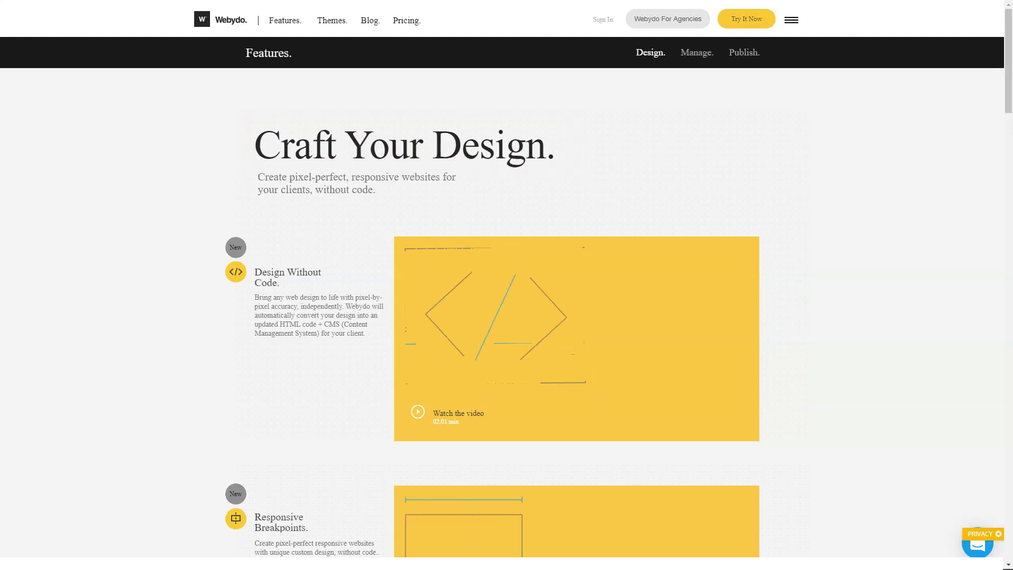
pyautogui.scroll(-1, 507, 316)
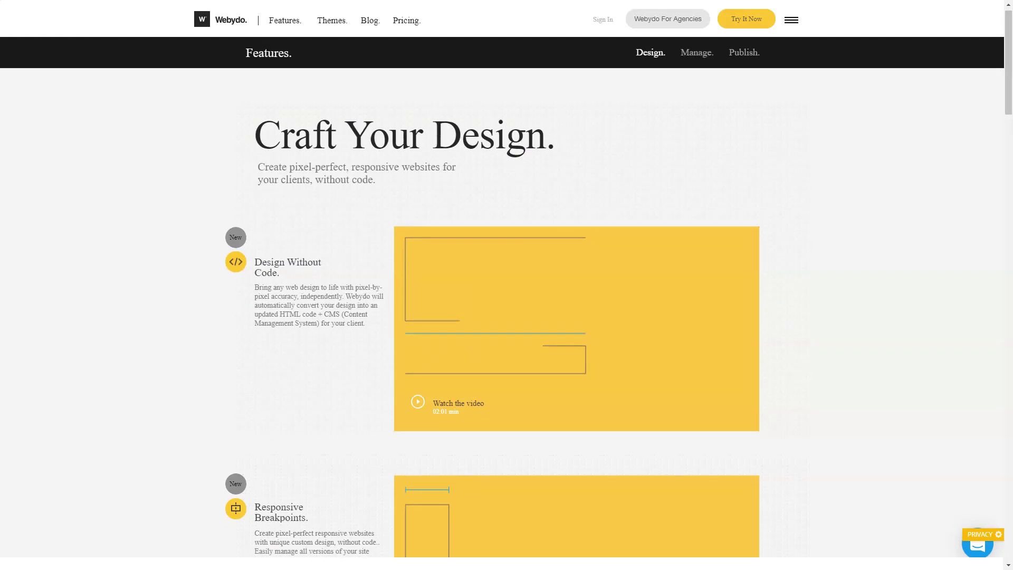
pyautogui.scroll(-1, 506, 317)
pyautogui.scroll(-1, 506, 317)
pyautogui.scroll(-1, 506, 317)
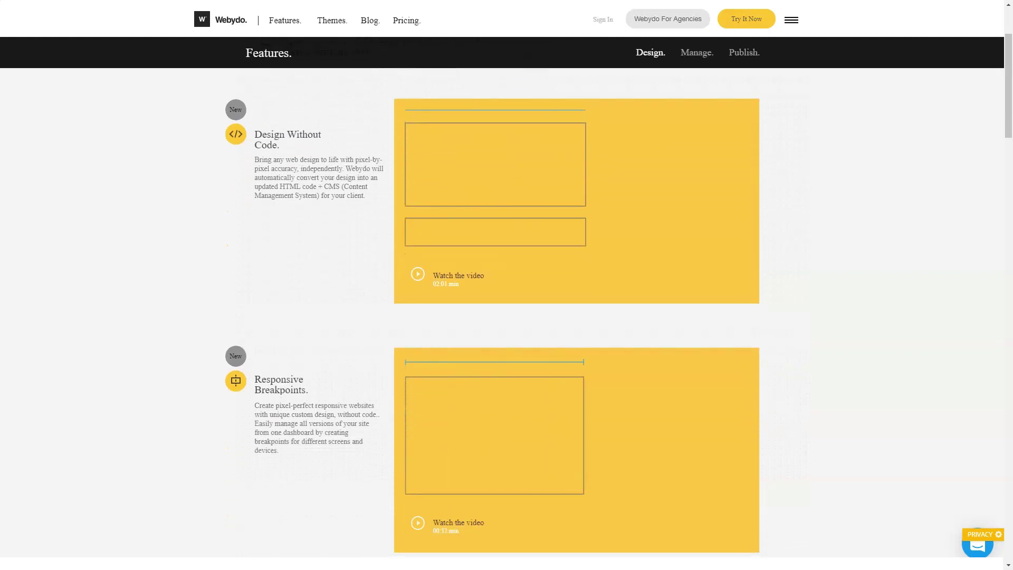
pyautogui.scroll(-1, 506, 316)
pyautogui.scroll(-2, 506, 316)
pyautogui.scroll(-2, 507, 317)
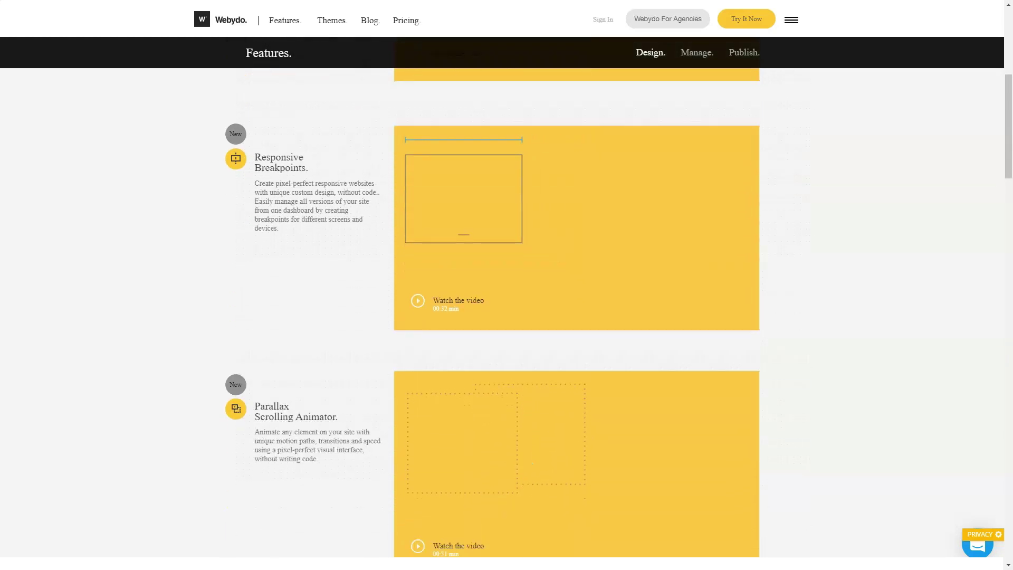
pyautogui.scroll(-1, 507, 317)
pyautogui.scroll(-2, 506, 317)
pyautogui.scroll(-2, 507, 317)
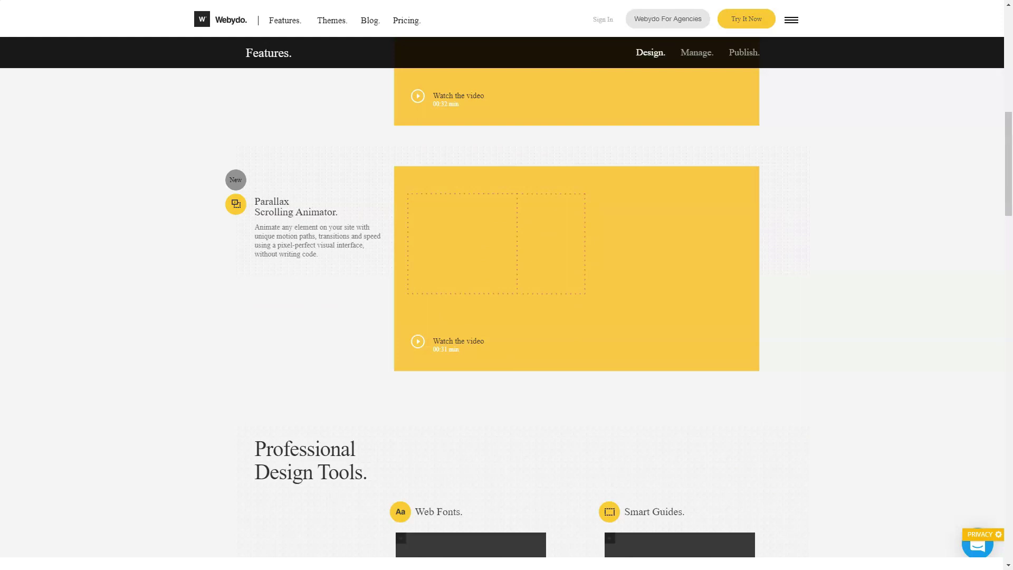
pyautogui.scroll(-2, 506, 317)
pyautogui.scroll(-2, 506, 317)
pyautogui.scroll(-1, 506, 317)
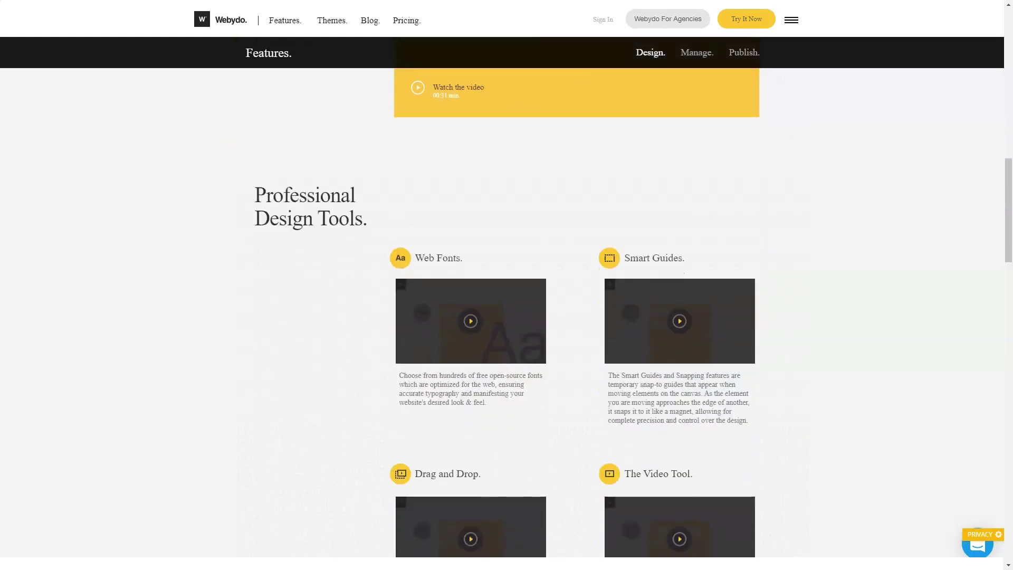
pyautogui.scroll(-1, 506, 316)
pyautogui.scroll(-1, 507, 317)
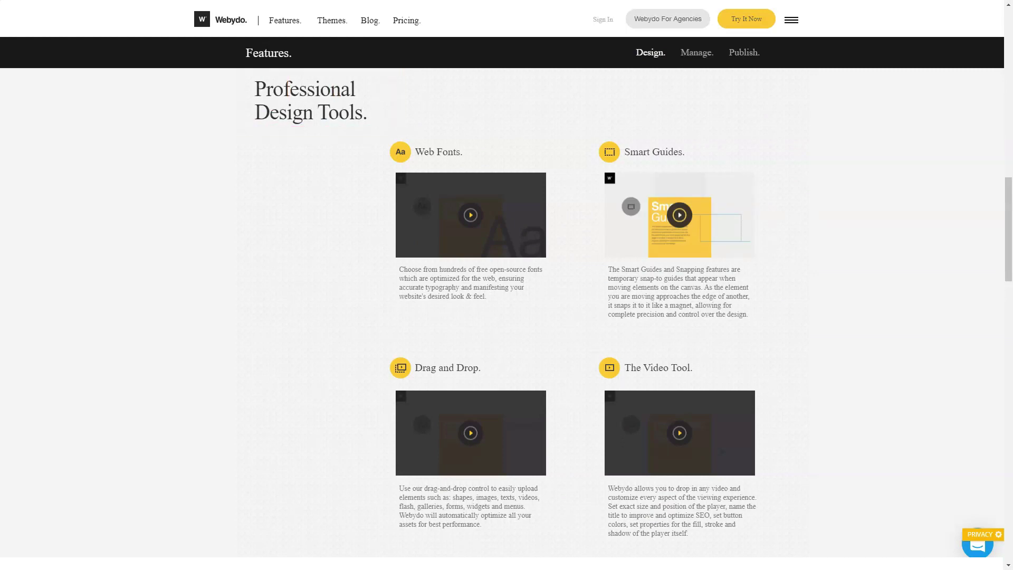
pyautogui.scroll(-1, 506, 317)
pyautogui.scroll(-1, 507, 316)
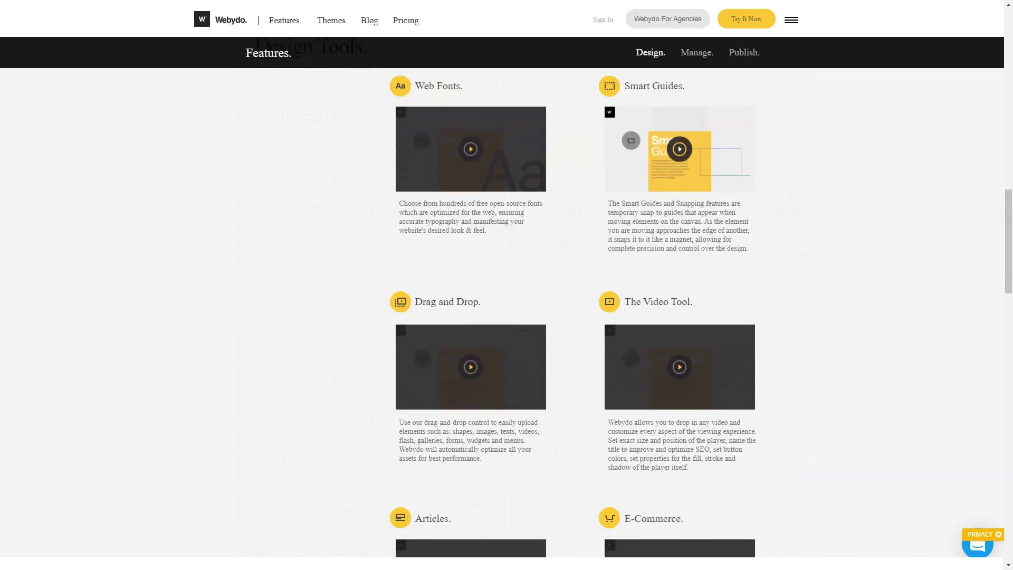
pyautogui.scroll(-2, 507, 317)
pyautogui.scroll(-2, 506, 317)
pyautogui.scroll(-2, 506, 317)
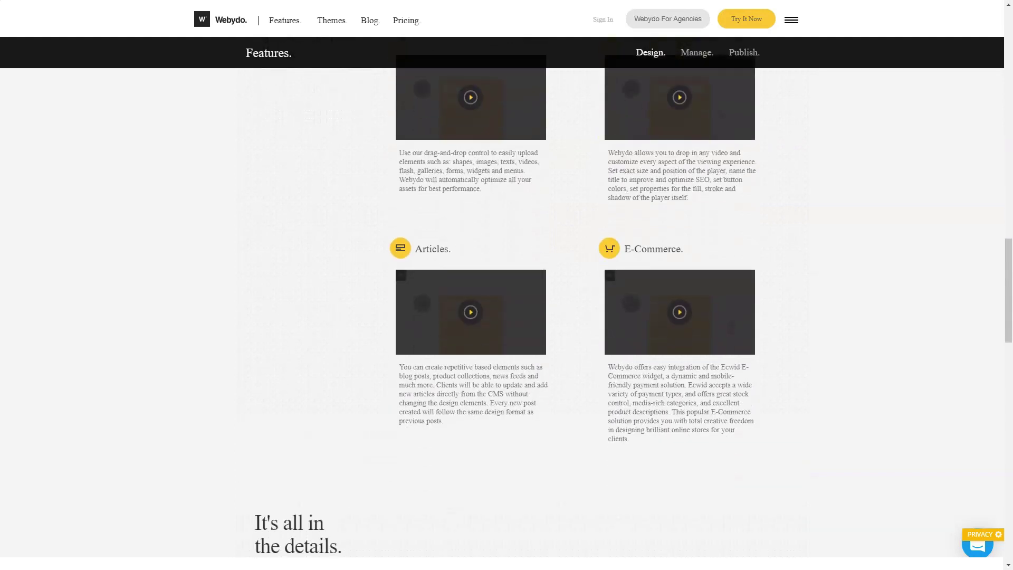
pyautogui.scroll(-1, 507, 317)
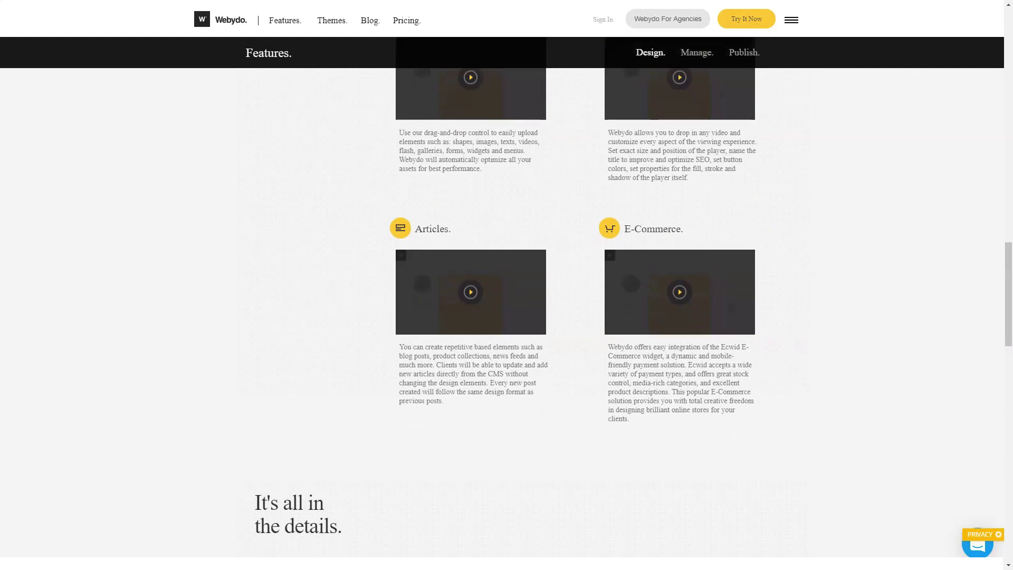
pyautogui.scroll(-1, 507, 316)
pyautogui.scroll(-1, 506, 317)
pyautogui.scroll(-1, 507, 316)
pyautogui.scroll(-1, 507, 317)
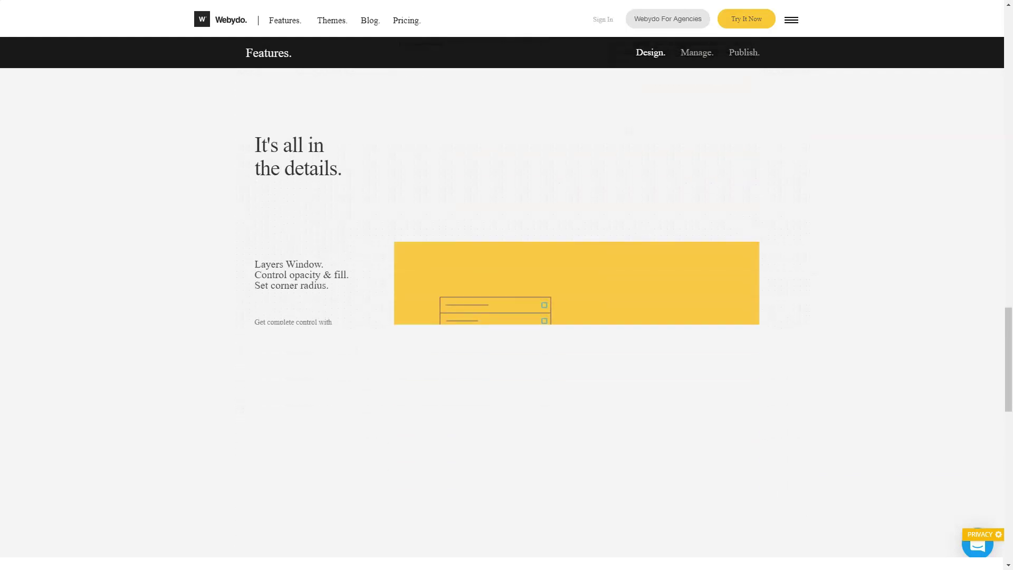
pyautogui.scroll(-1, 506, 317)
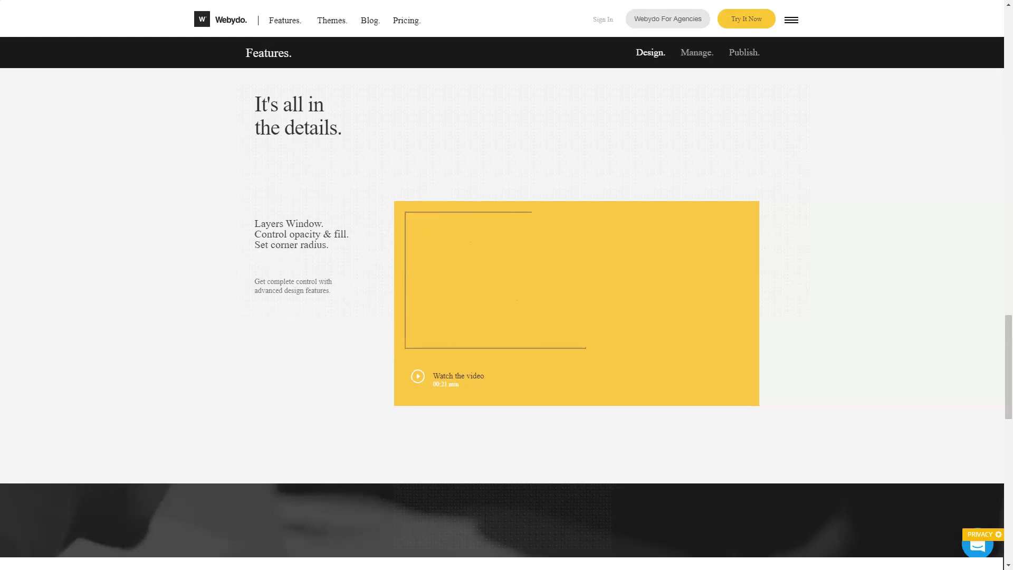
pyautogui.scroll(-2, 506, 316)
pyautogui.scroll(-1, 506, 316)
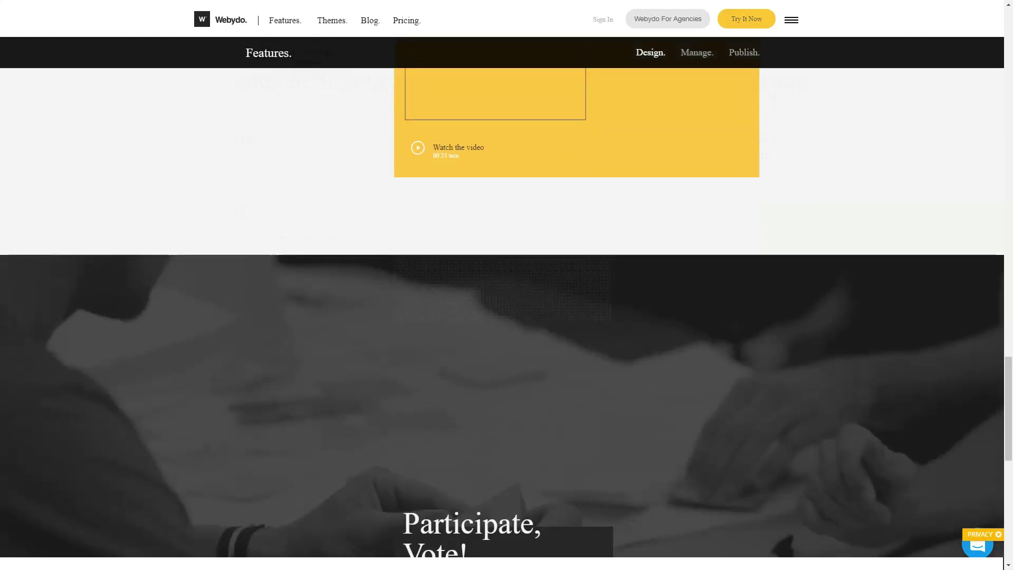
pyautogui.scroll(-1, 507, 316)
pyautogui.scroll(-1, 506, 316)
pyautogui.scroll(-1, 507, 317)
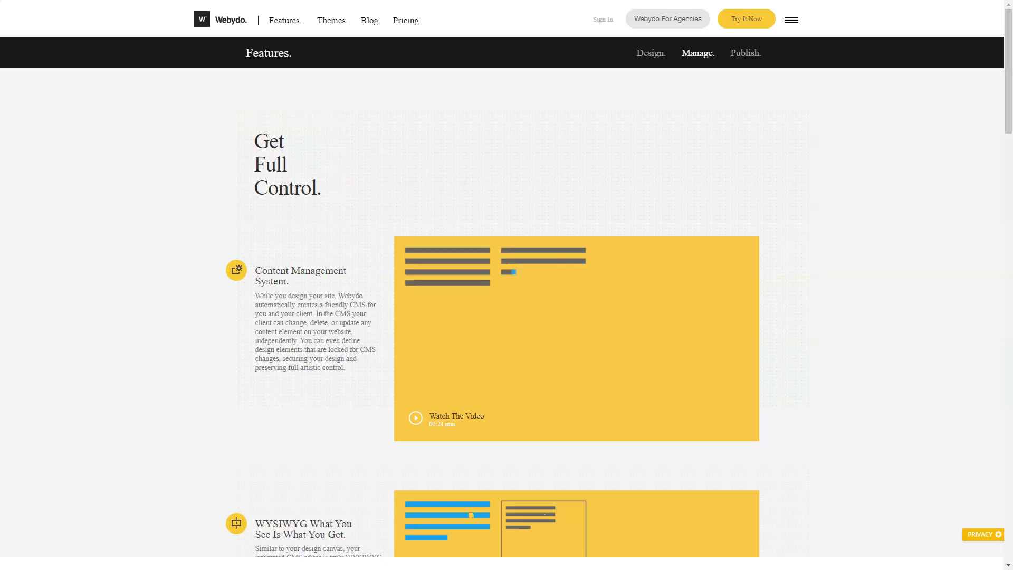
pyautogui.scroll(-3, 507, 317)
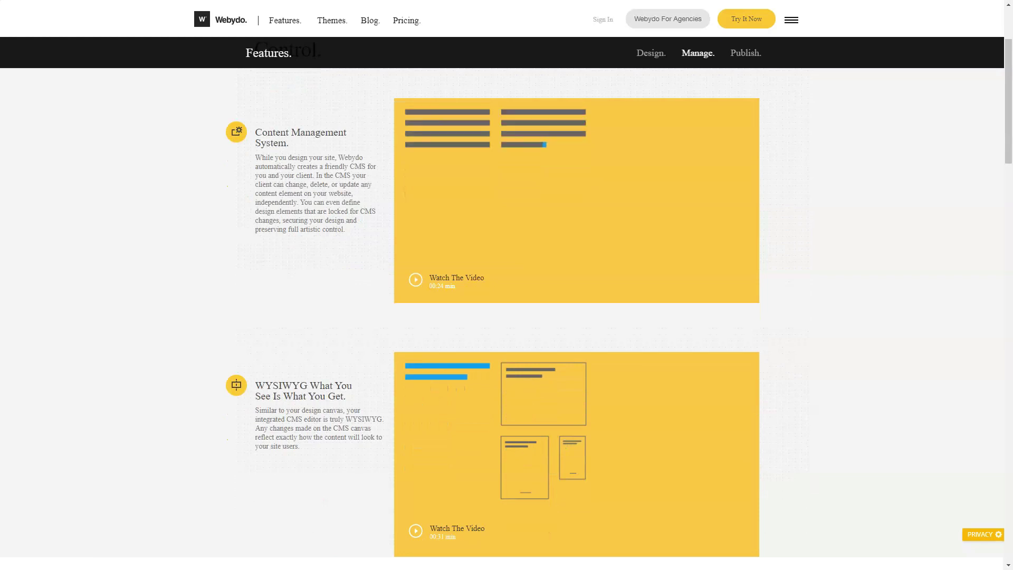
pyautogui.scroll(-5, 507, 317)
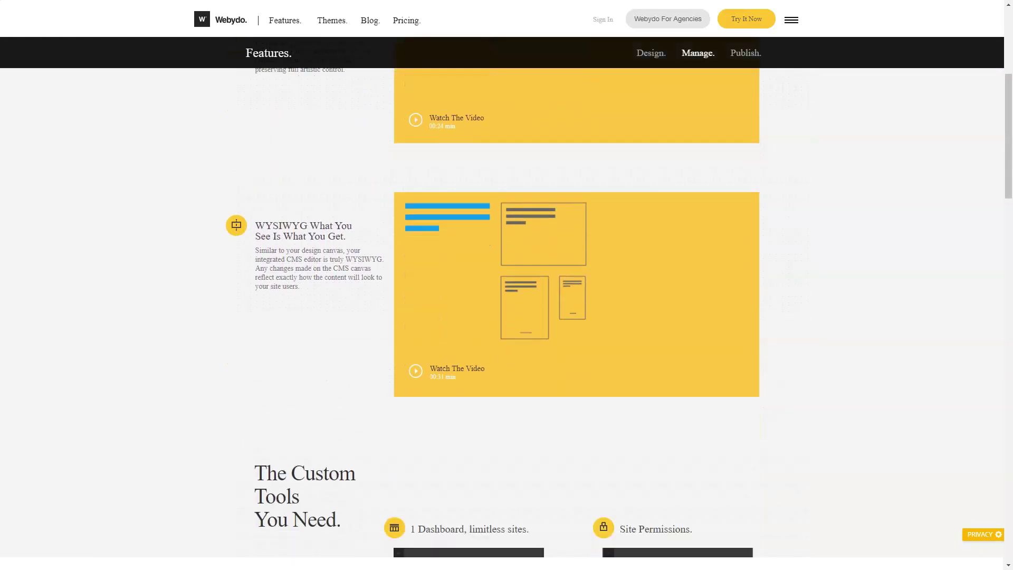
pyautogui.scroll(-3, 507, 316)
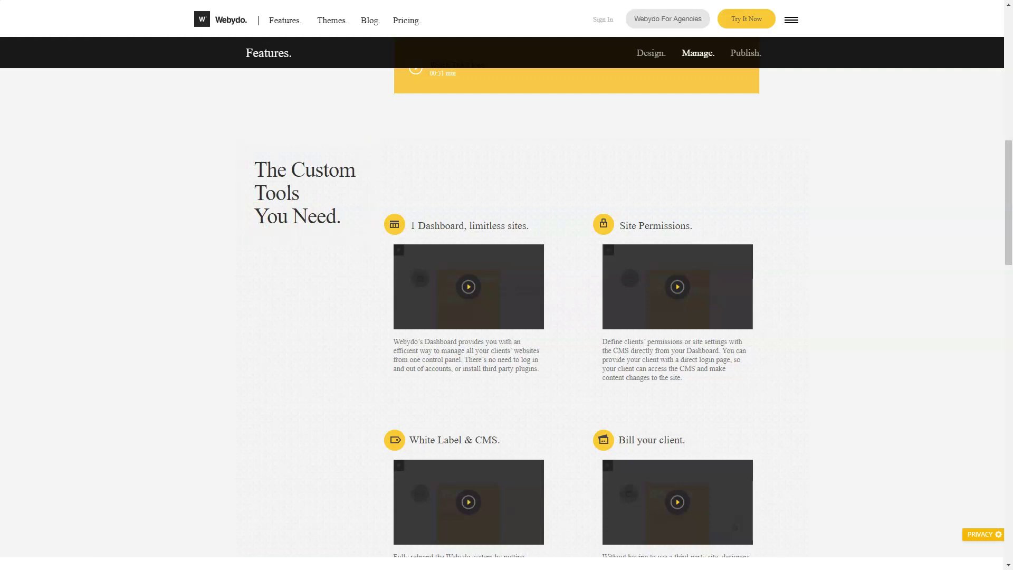
pyautogui.scroll(-4, 507, 317)
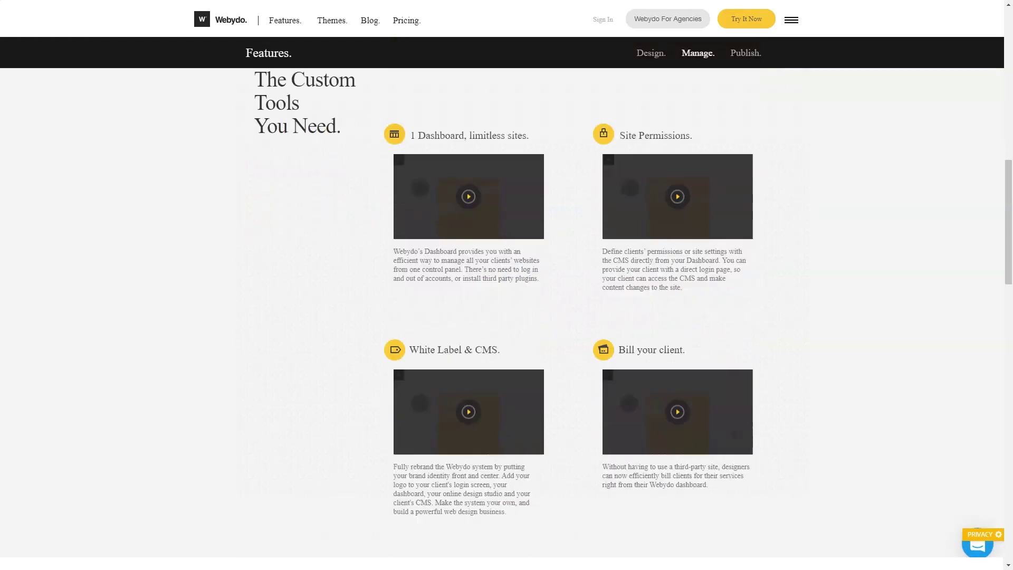
pyautogui.scroll(-1, 506, 317)
pyautogui.scroll(-1, 507, 317)
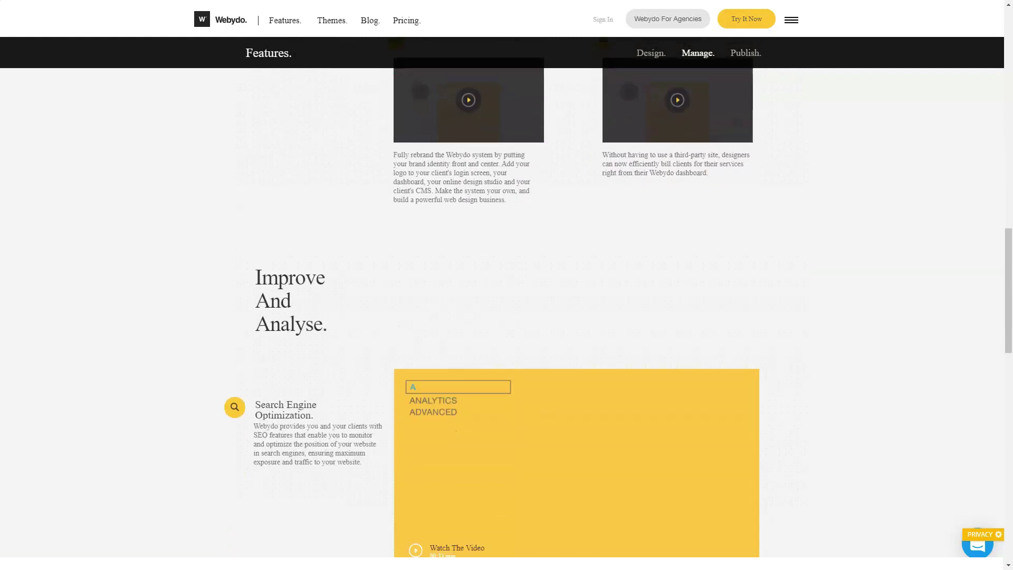
pyautogui.scroll(-1, 507, 317)
pyautogui.scroll(-1, 506, 316)
pyautogui.scroll(-1, 507, 316)
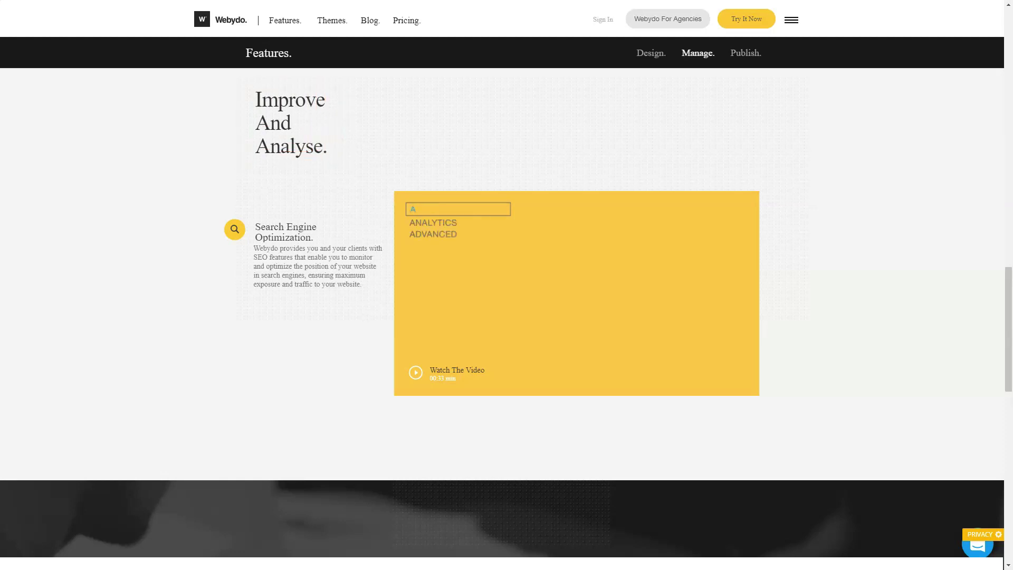
pyautogui.scroll(-2, 506, 316)
pyautogui.scroll(-2, 507, 317)
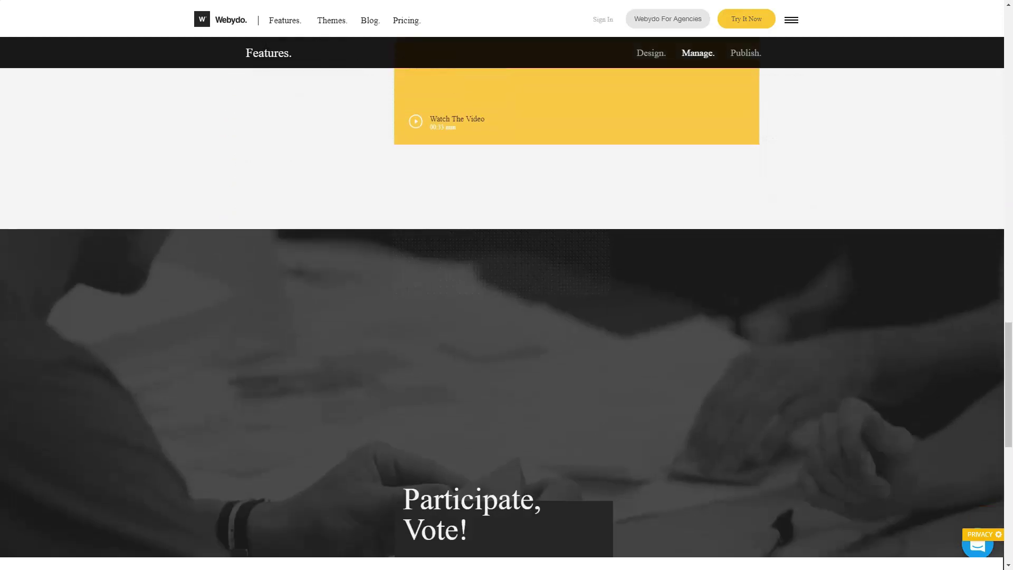
pyautogui.scroll(-1, 506, 317)
pyautogui.scroll(-1, 507, 317)
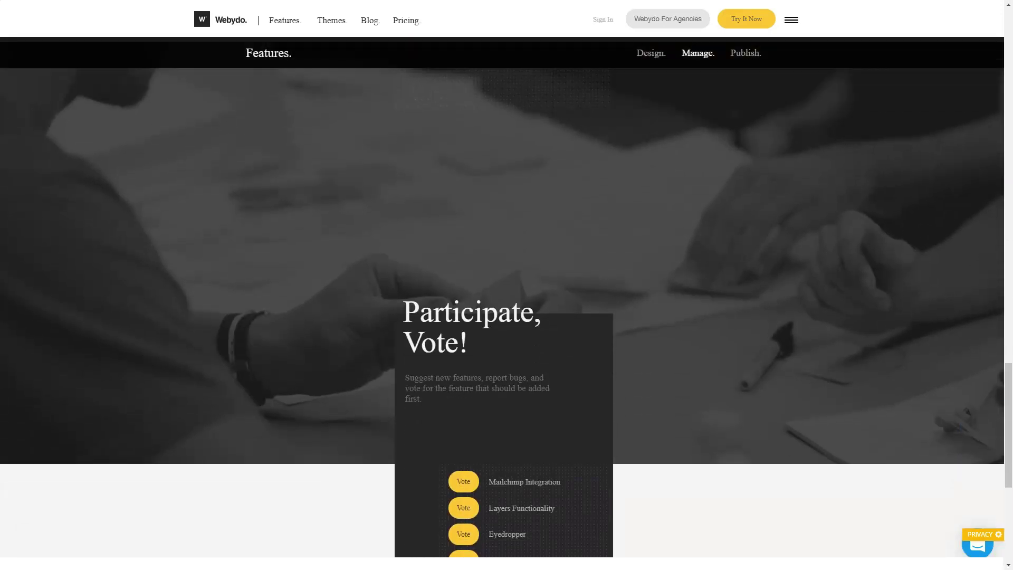
pyautogui.scroll(-1, 506, 317)
pyautogui.scroll(-1, 506, 317)
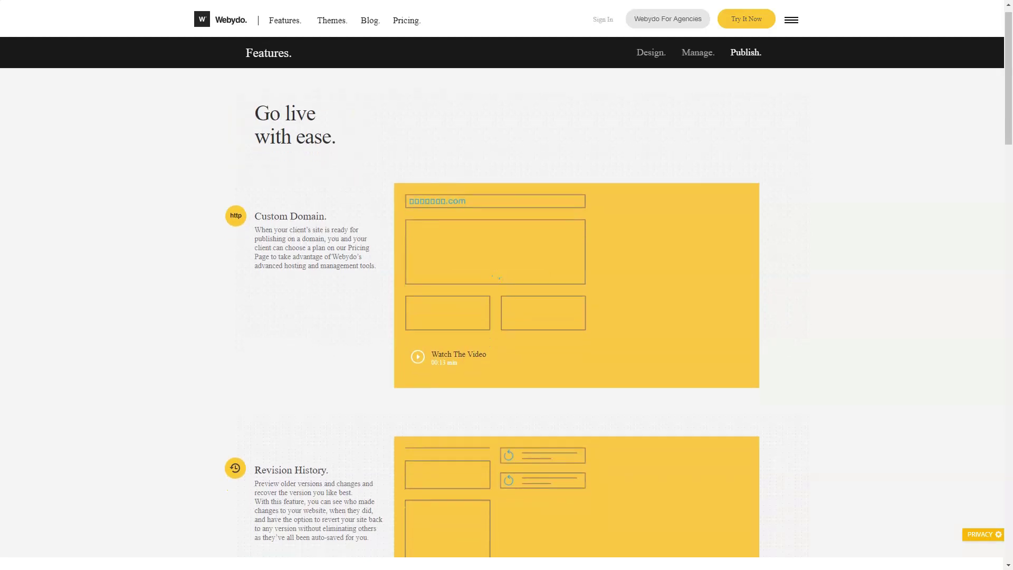
pyautogui.scroll(-1, 507, 317)
pyautogui.scroll(-1, 506, 316)
pyautogui.scroll(-1, 506, 317)
pyautogui.scroll(-1, 507, 316)
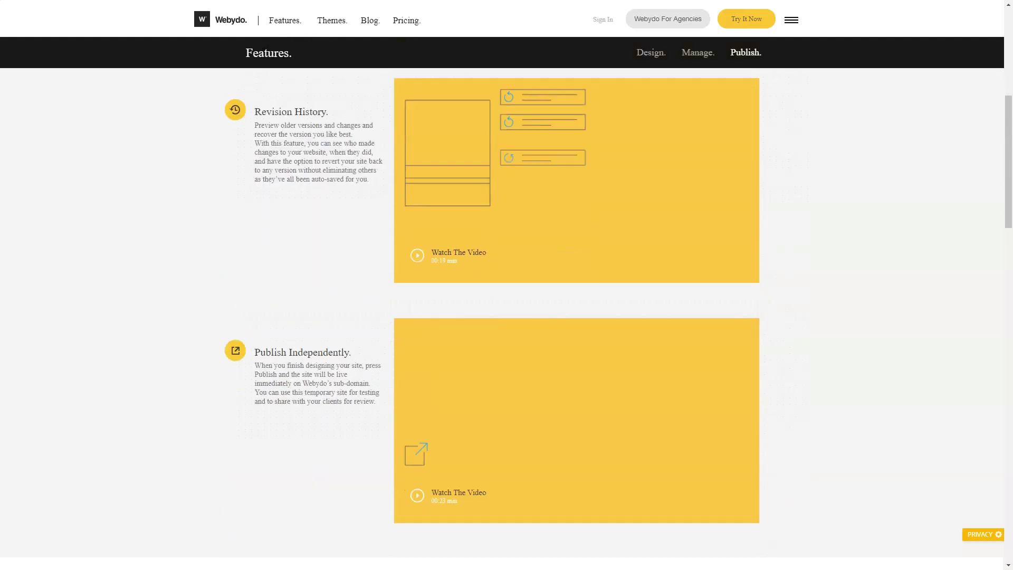
pyautogui.scroll(-1, 506, 317)
pyautogui.scroll(-1, 506, 316)
pyautogui.scroll(-1, 507, 317)
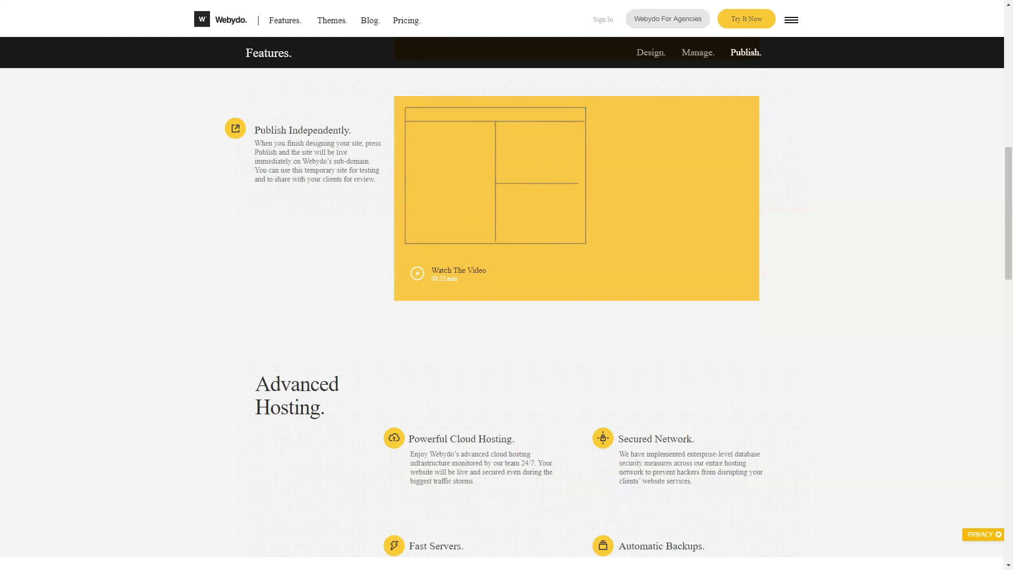
pyautogui.scroll(-1, 507, 316)
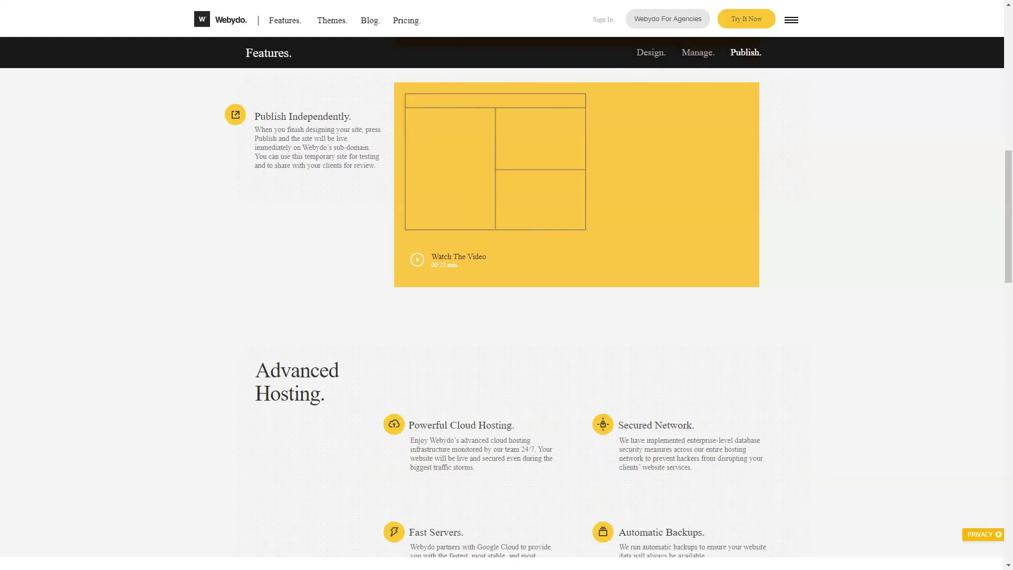
pyautogui.scroll(-1, 507, 317)
pyautogui.scroll(-2, 506, 316)
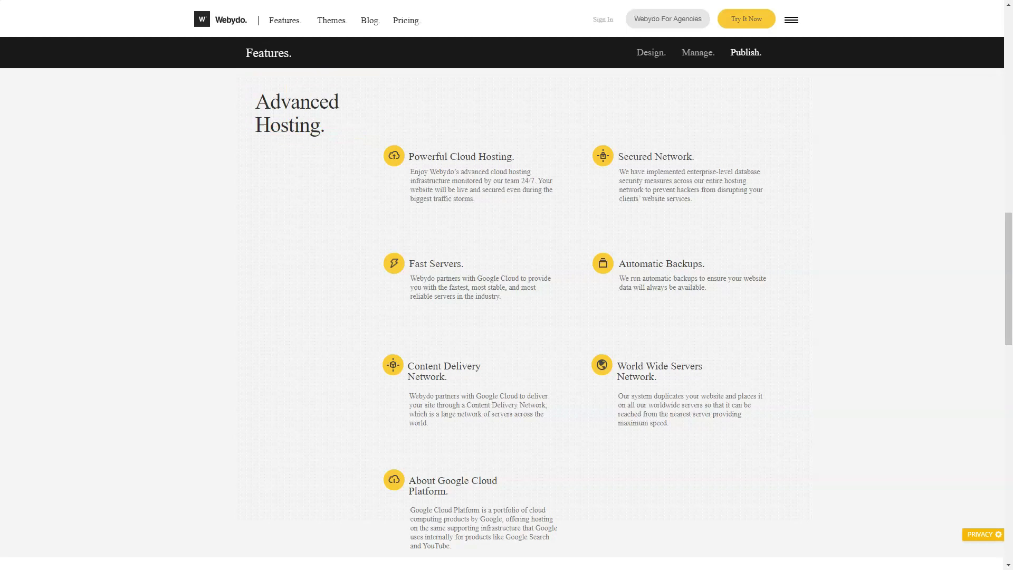
pyautogui.scroll(-1, 506, 316)
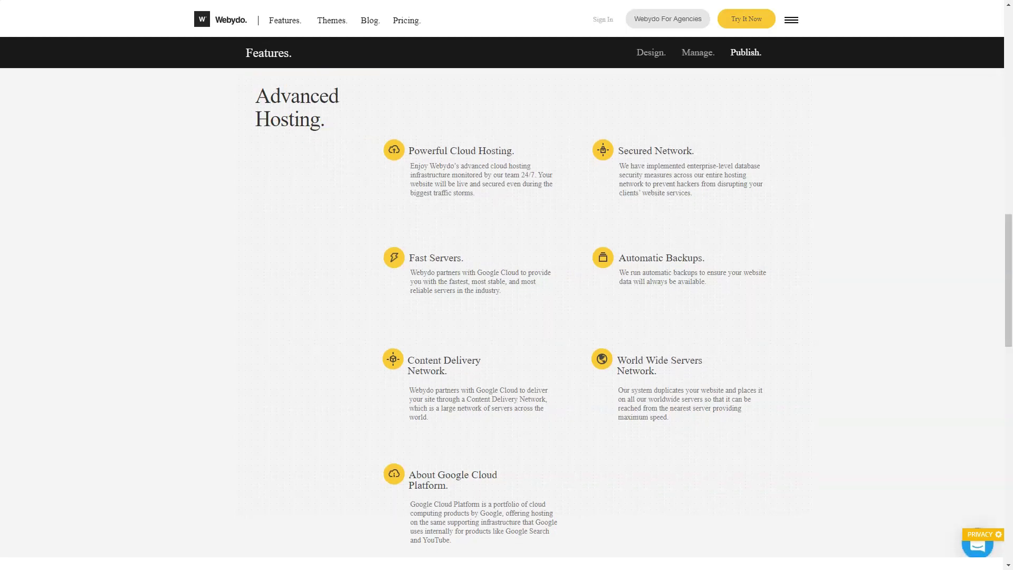
pyautogui.scroll(-1, 507, 317)
pyautogui.scroll(-1, 507, 316)
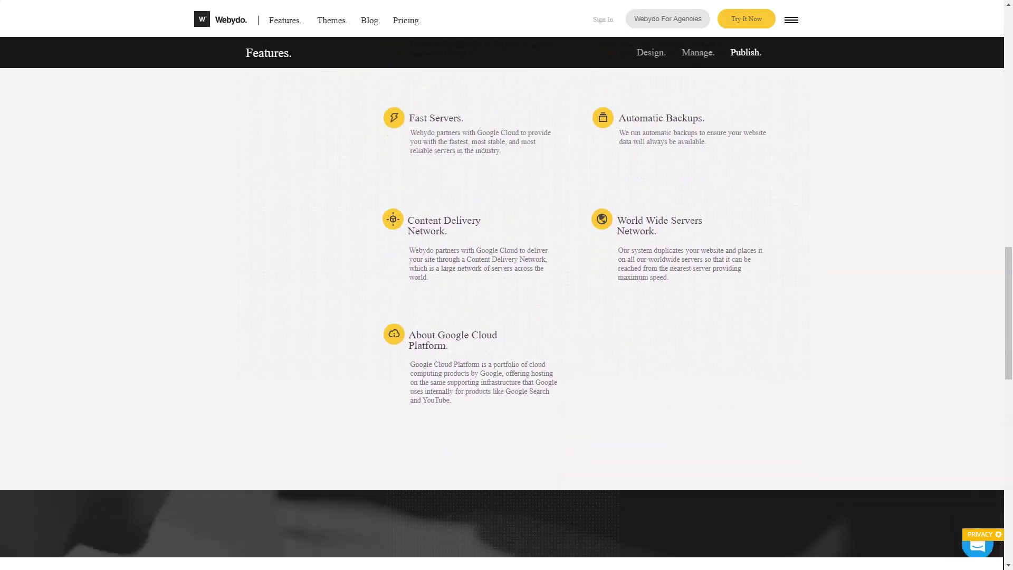
pyautogui.scroll(-1, 506, 317)
pyautogui.scroll(-1, 507, 317)
pyautogui.scroll(-1, 507, 317)
pyautogui.scroll(-1, 506, 317)
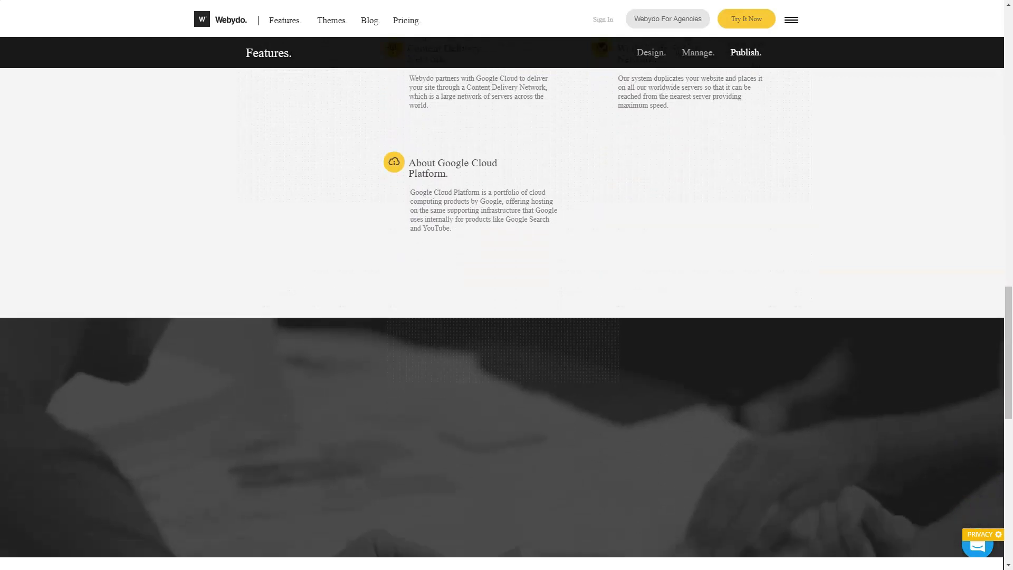
pyautogui.scroll(-1, 507, 317)
pyautogui.scroll(-1, 507, 317)
pyautogui.scroll(-1, 506, 316)
pyautogui.scroll(-1, 507, 317)
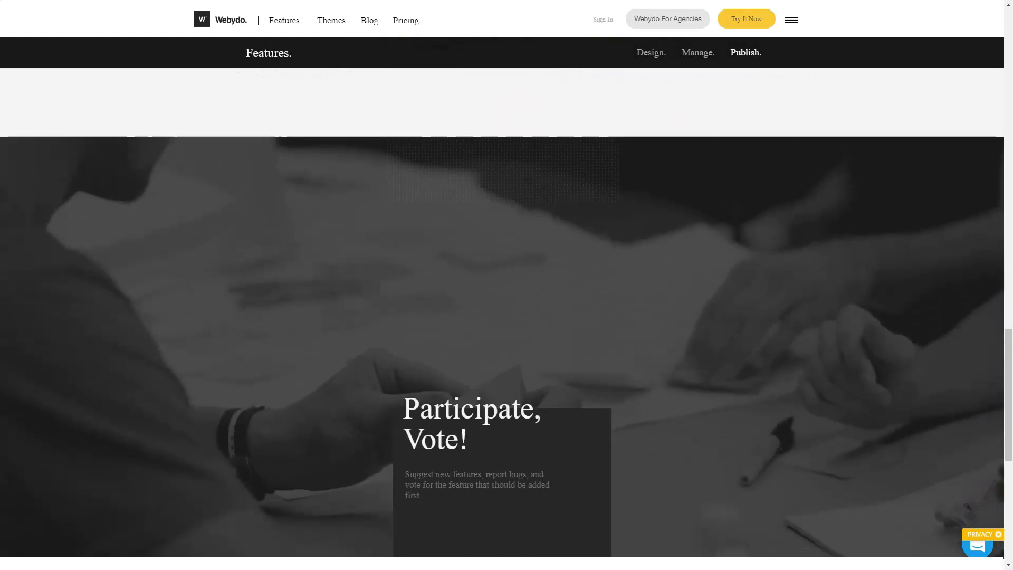
pyautogui.scroll(-1, 506, 317)
pyautogui.scroll(-1, 507, 316)
pyautogui.scroll(-1, 506, 317)
pyautogui.scroll(-1, 506, 317)
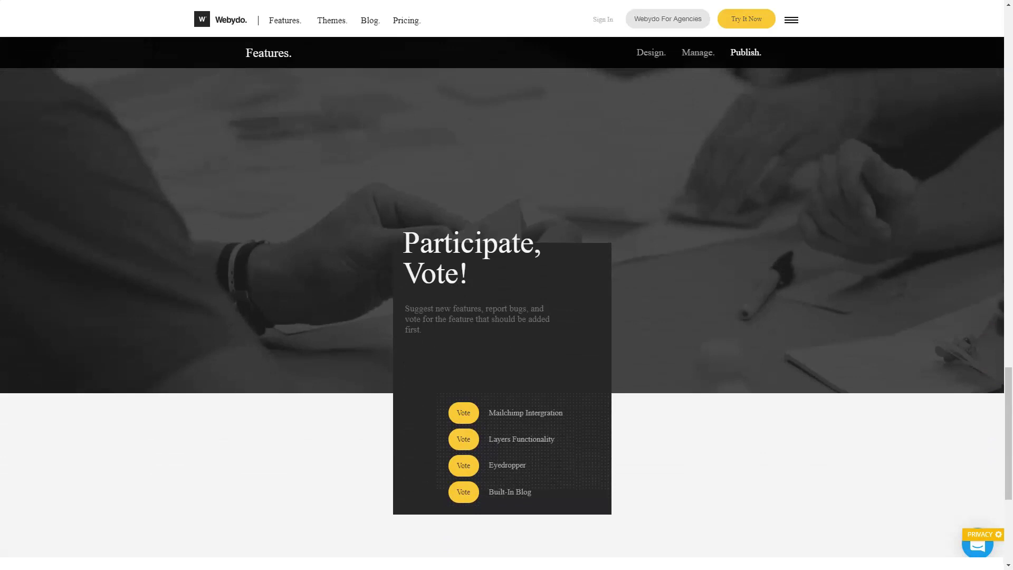
pyautogui.scroll(-1, 507, 316)
pyautogui.scroll(-1, 507, 317)
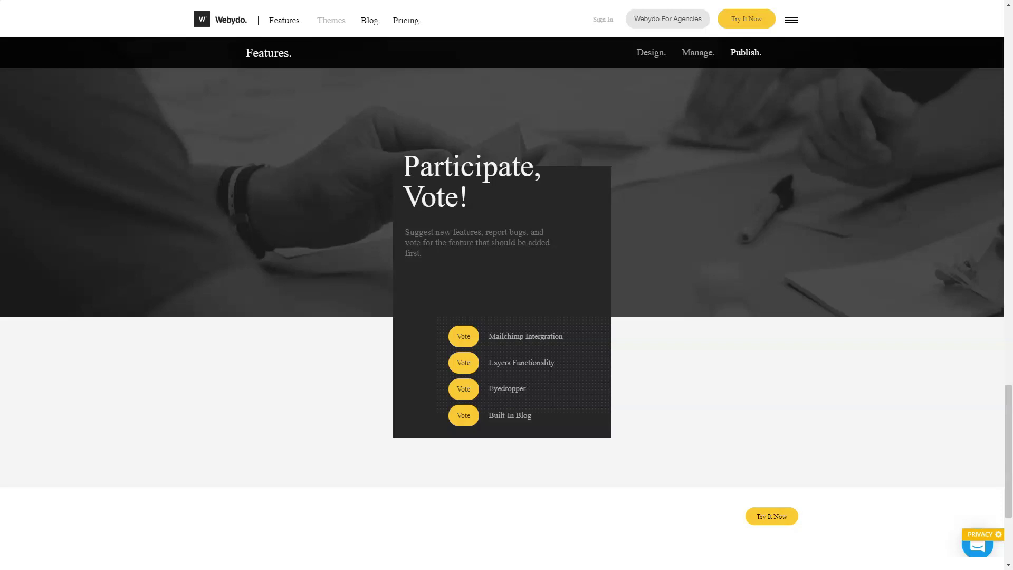
# - Open Webydo's Themes showcase to browse Marti Photography, Creative Mess Agency and MLB Corporation
pyautogui.click(332, 20)
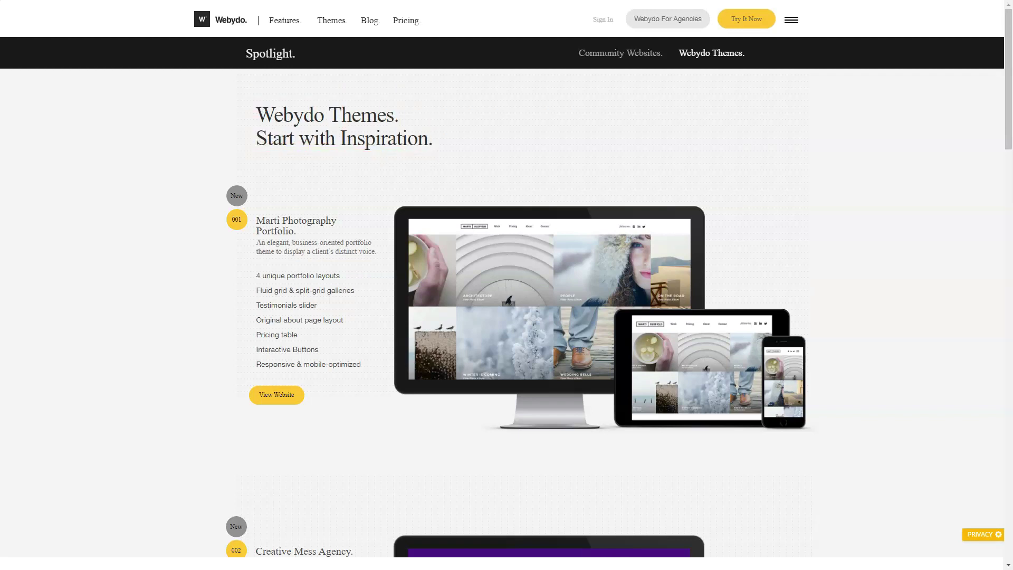
pyautogui.scroll(-1, 507, 316)
pyautogui.scroll(-1, 507, 317)
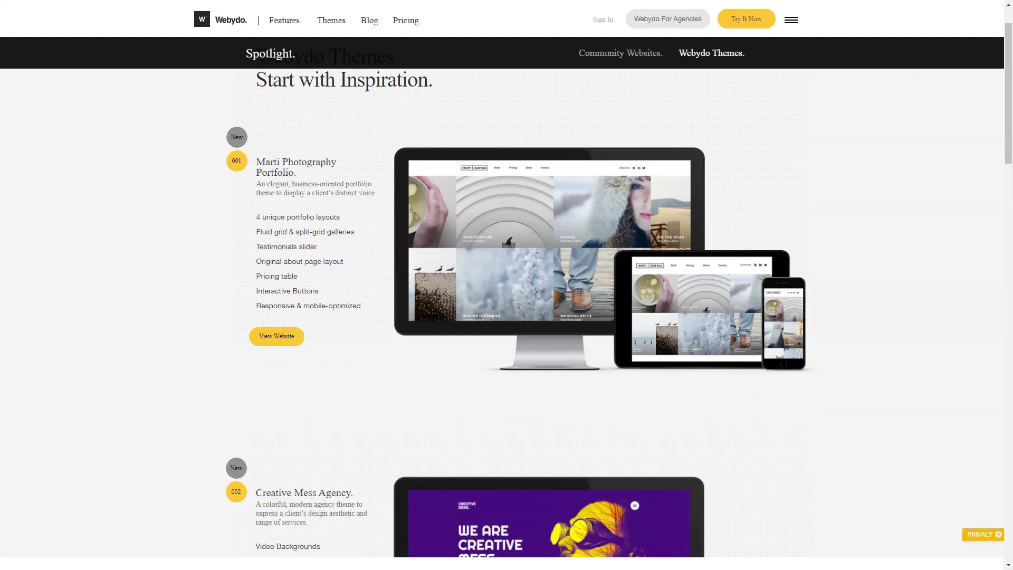
pyautogui.scroll(-1, 506, 316)
pyautogui.scroll(-1, 507, 317)
pyautogui.scroll(-2, 506, 317)
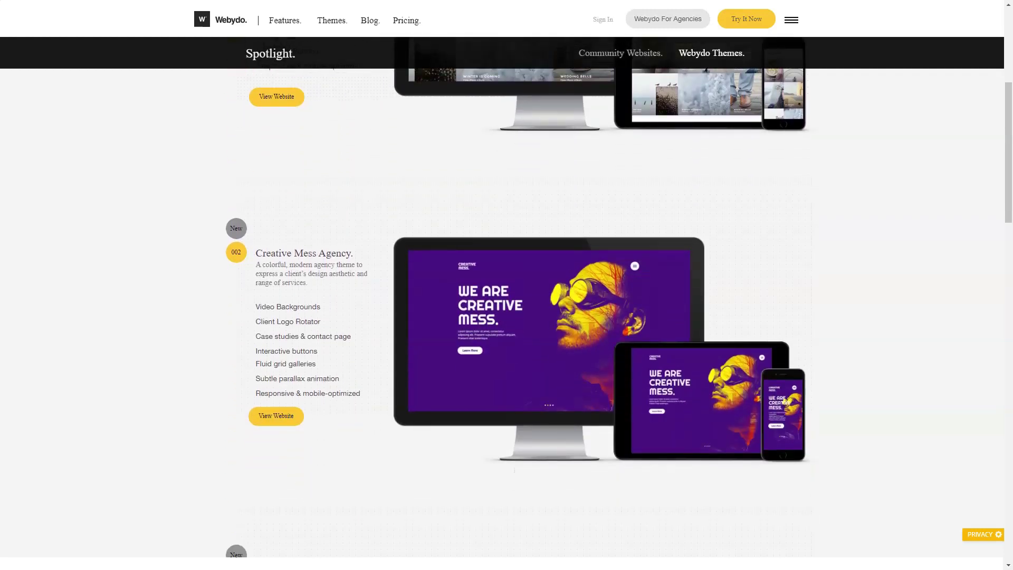
pyautogui.scroll(-1, 507, 317)
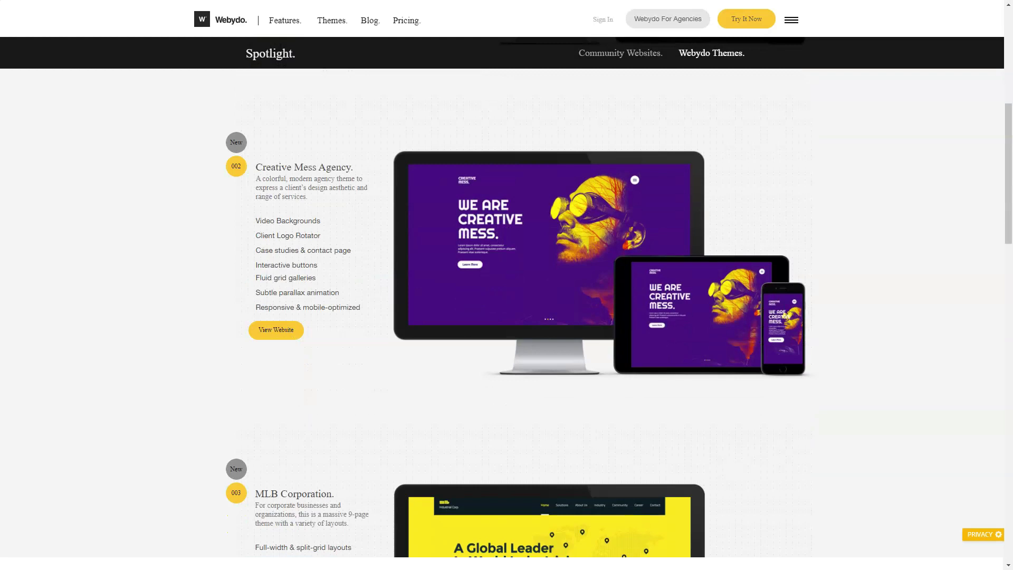
pyautogui.scroll(-1, 507, 316)
pyautogui.scroll(-2, 506, 317)
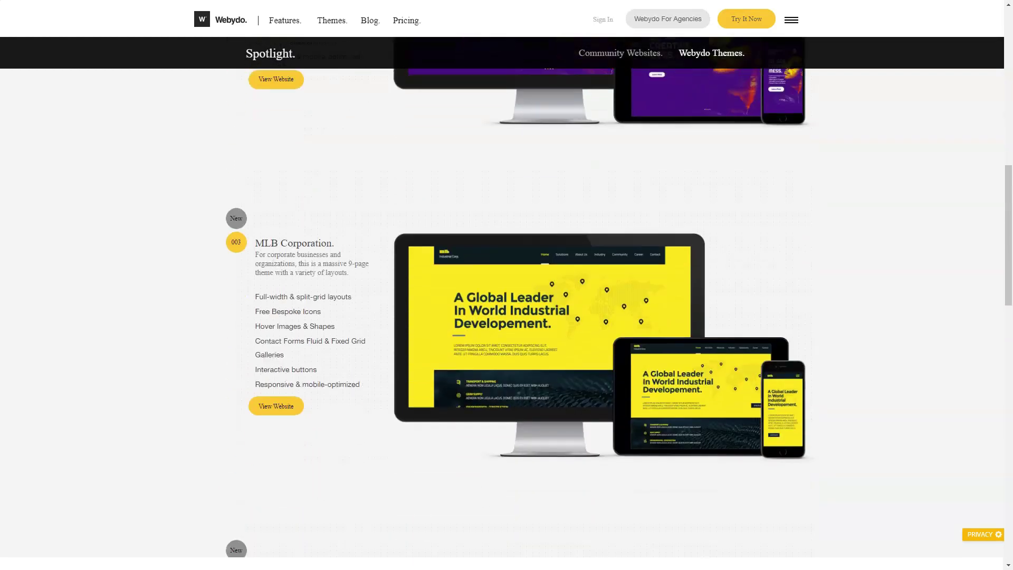
pyautogui.scroll(-1, 507, 316)
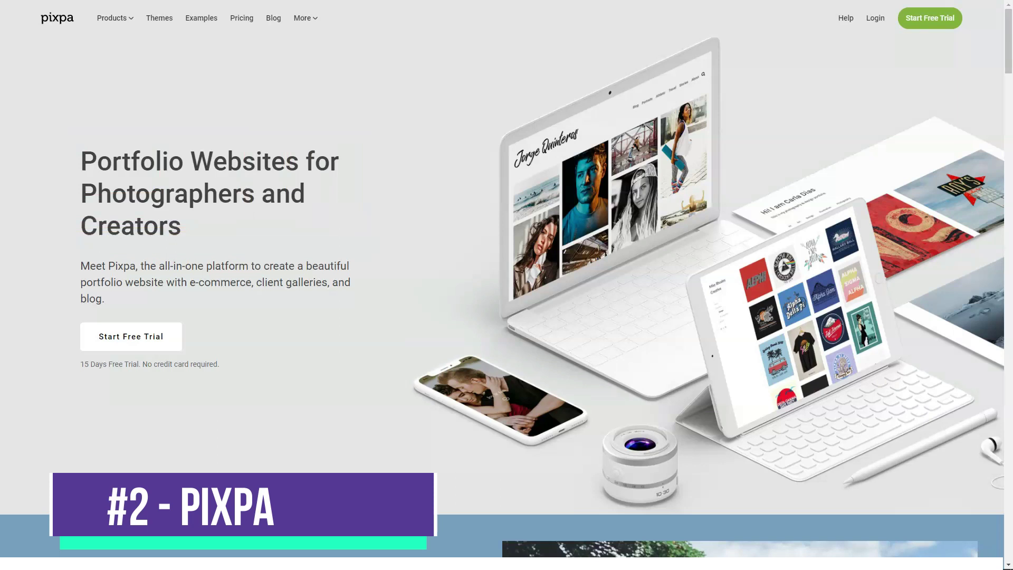
pyautogui.scroll(-1, 507, 292)
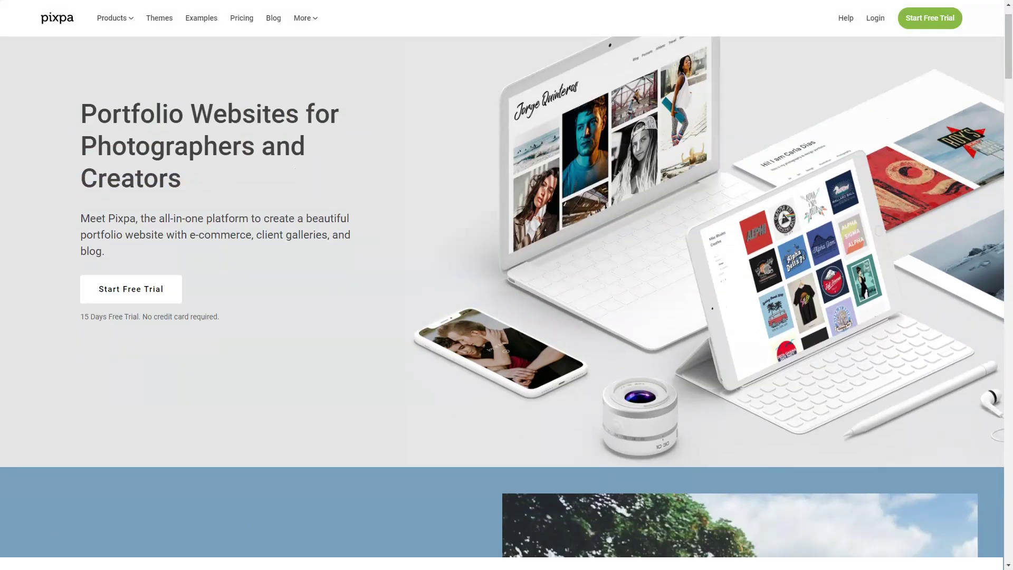
pyautogui.scroll(-1, 506, 292)
pyautogui.scroll(-1, 507, 293)
pyautogui.scroll(-1, 506, 293)
pyautogui.scroll(-1, 506, 297)
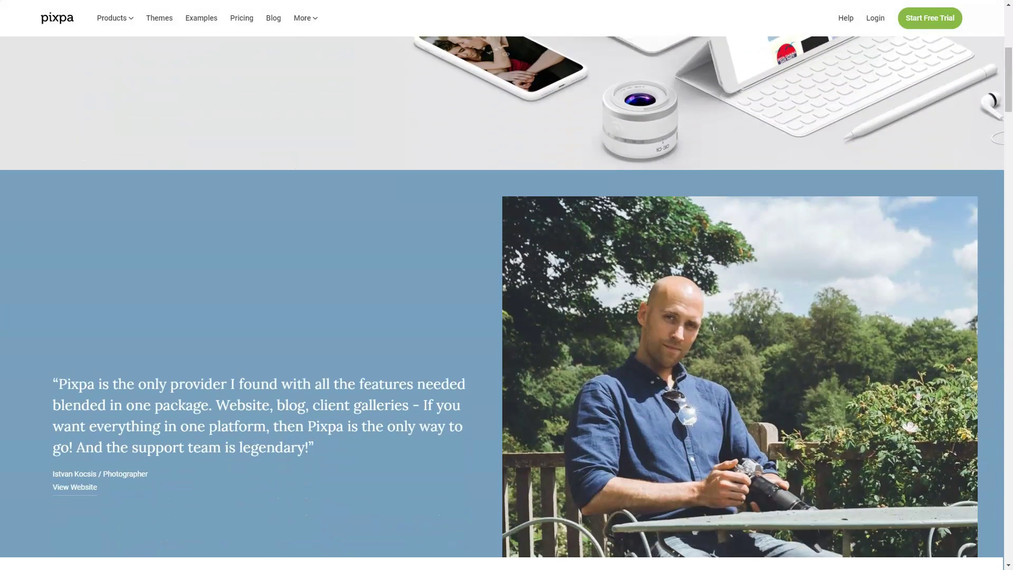
pyautogui.scroll(-1, 507, 297)
pyautogui.scroll(-1, 507, 297)
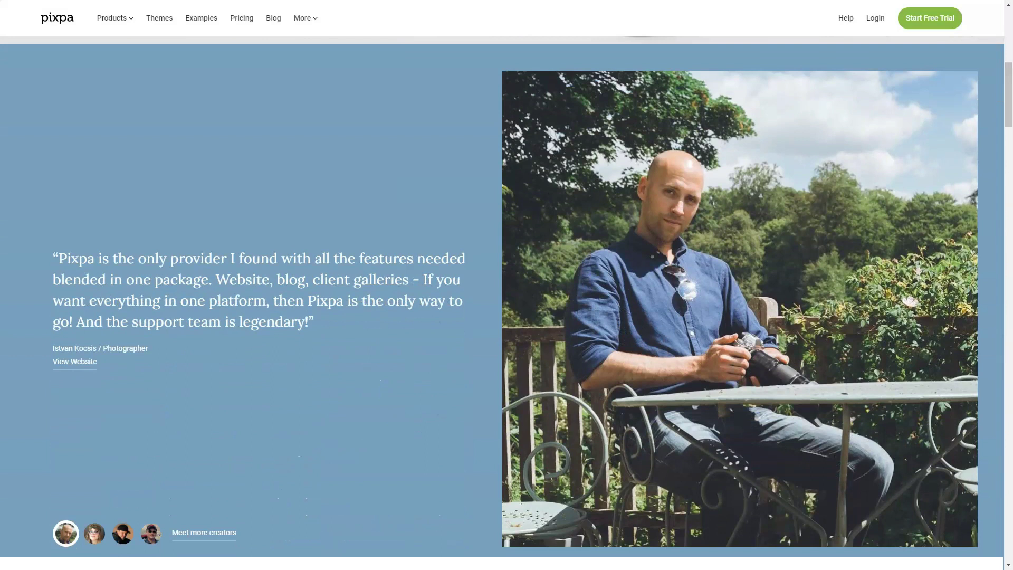
pyautogui.scroll(-1, 507, 293)
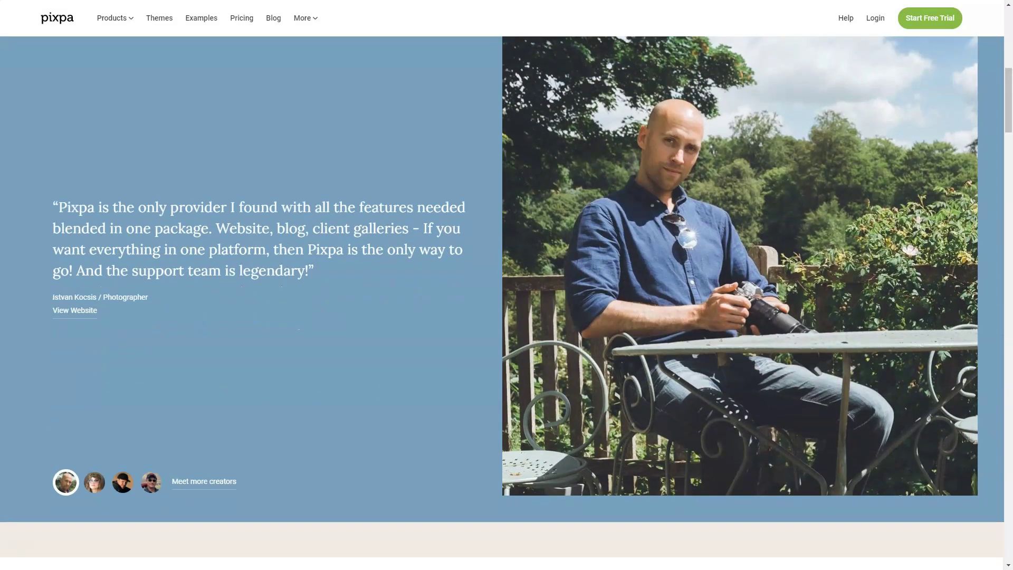
pyautogui.scroll(-1, 506, 294)
pyautogui.scroll(-2, 506, 293)
pyautogui.scroll(-2, 506, 292)
pyautogui.scroll(-2, 506, 293)
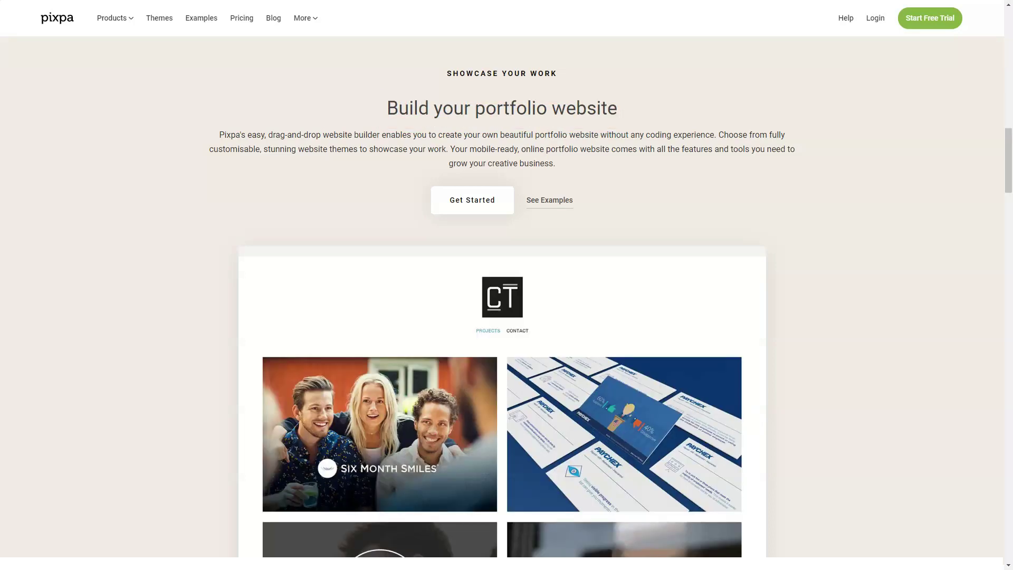
pyautogui.scroll(-1, 502, 317)
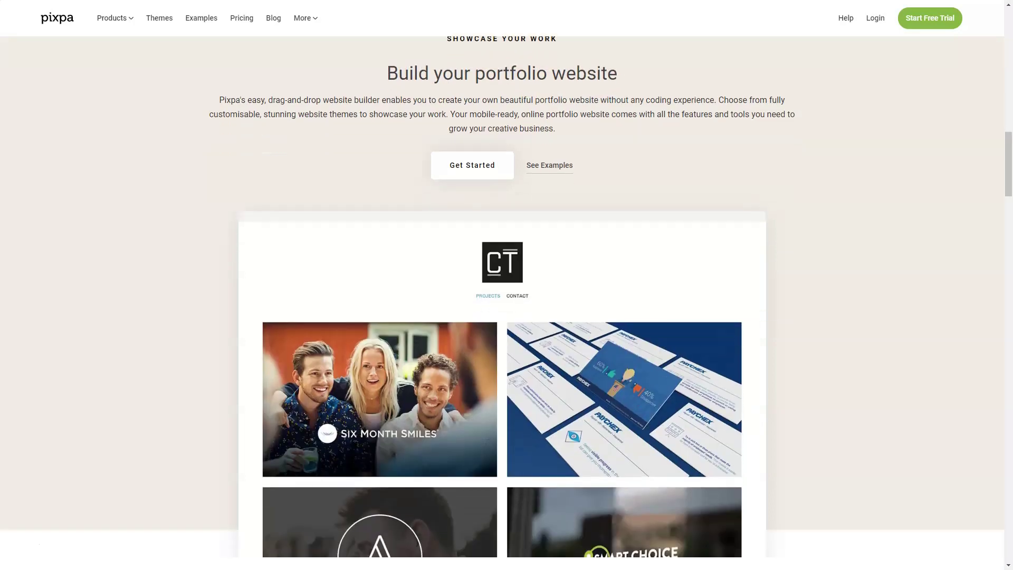
pyautogui.scroll(-1, 502, 317)
pyautogui.scroll(-1, 502, 316)
pyautogui.scroll(-1, 502, 317)
pyautogui.scroll(-1, 501, 317)
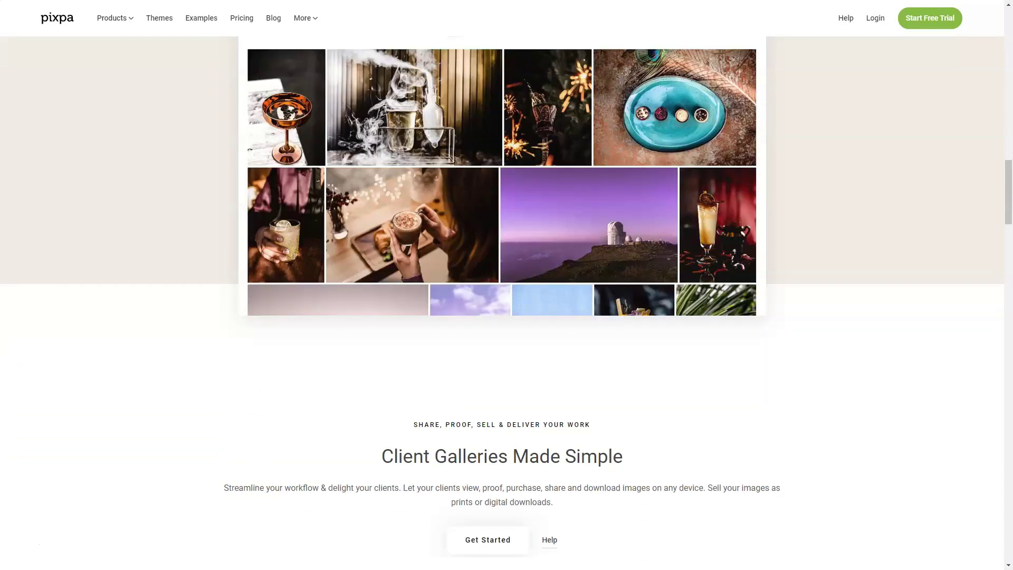
pyautogui.scroll(-1, 502, 317)
pyautogui.scroll(-1, 502, 316)
pyautogui.scroll(-1, 502, 317)
pyautogui.scroll(-1, 502, 317)
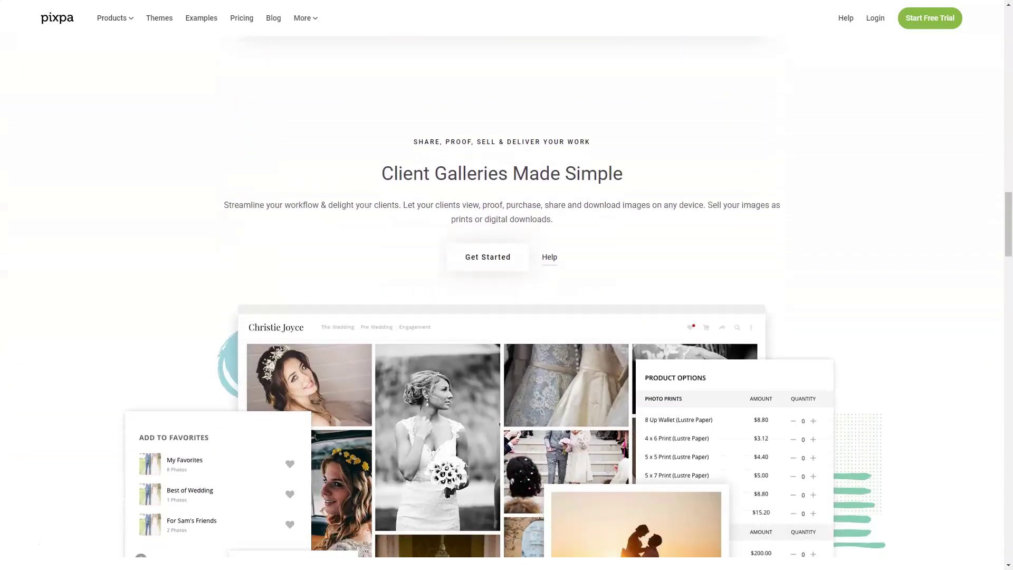
pyautogui.scroll(-1, 502, 317)
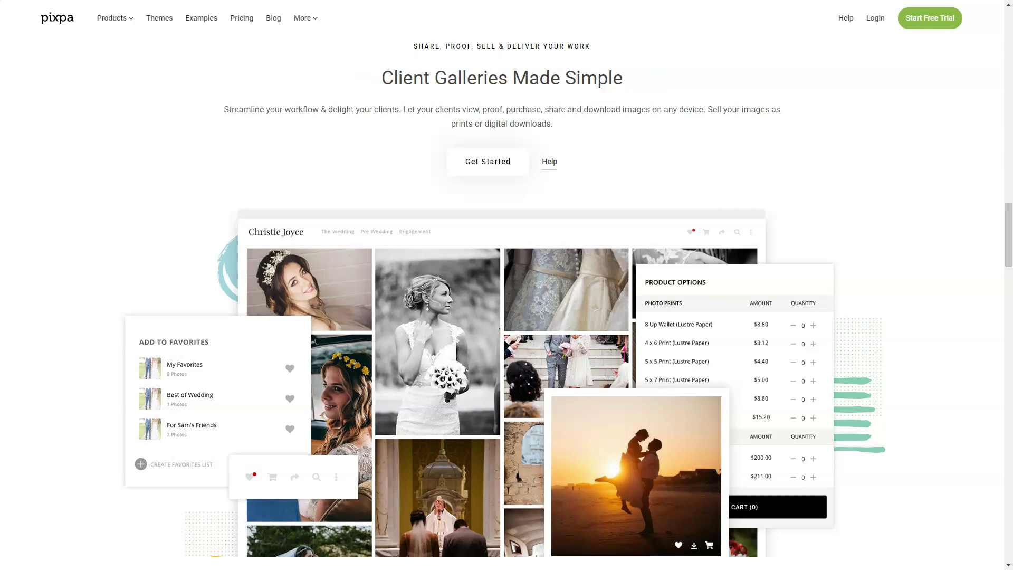
pyautogui.scroll(-1, 507, 316)
pyautogui.scroll(-1, 507, 317)
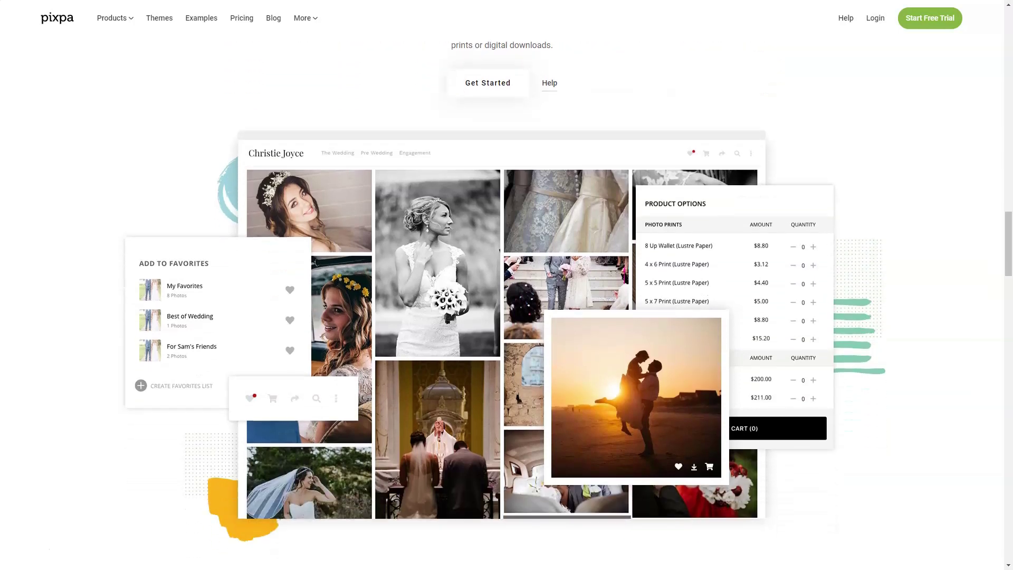
pyautogui.scroll(-1, 507, 317)
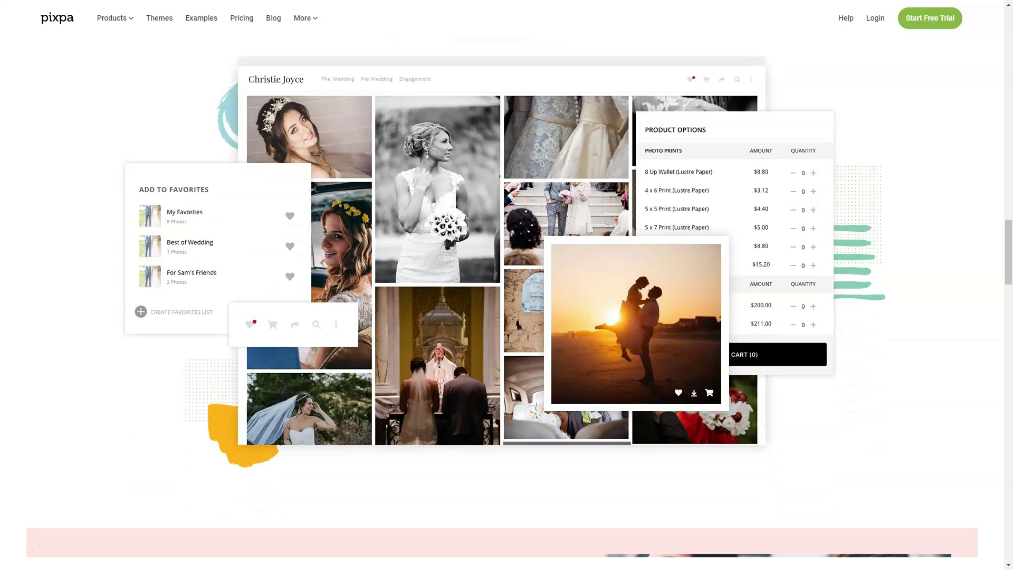
pyautogui.scroll(-1, 507, 316)
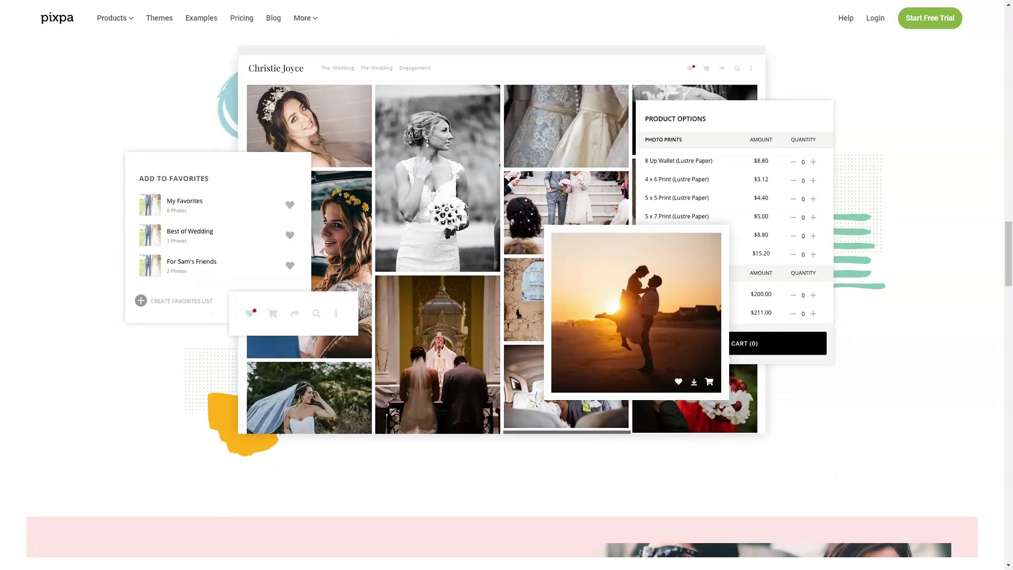
pyautogui.scroll(-1, 506, 317)
pyautogui.scroll(-1, 506, 317)
pyautogui.scroll(-1, 507, 317)
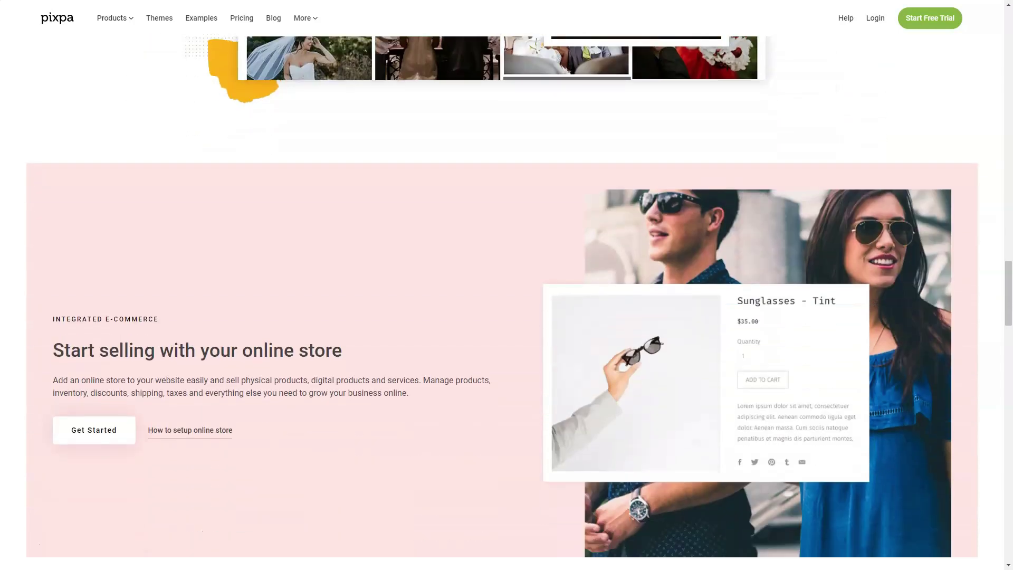
pyautogui.scroll(-1, 506, 317)
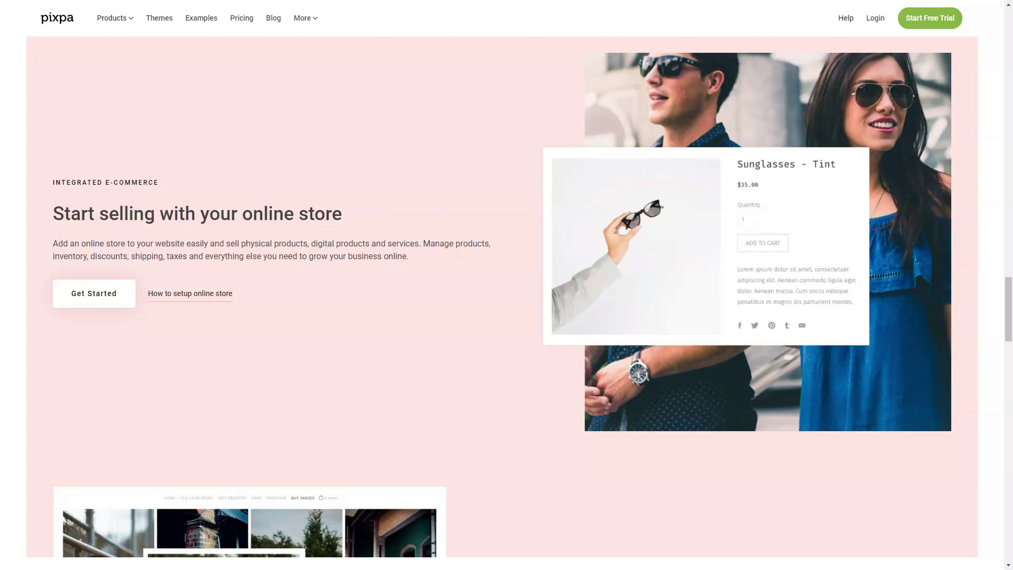
pyautogui.scroll(-1, 507, 317)
pyautogui.scroll(-1, 507, 316)
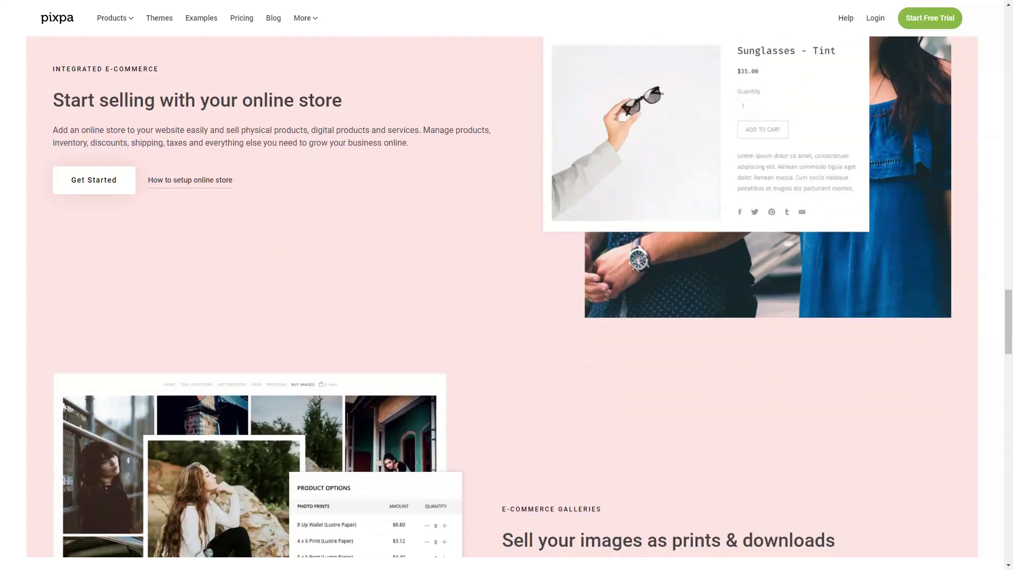
pyautogui.scroll(-1, 507, 317)
pyautogui.scroll(-1, 507, 317)
pyautogui.scroll(-1, 507, 317)
pyautogui.scroll(-1, 506, 316)
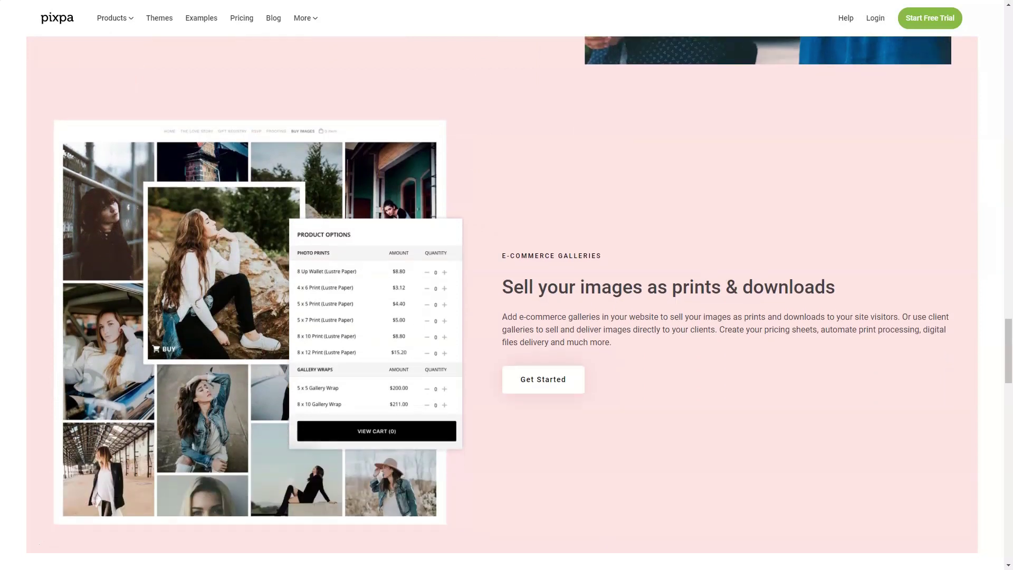
pyautogui.scroll(-1, 506, 317)
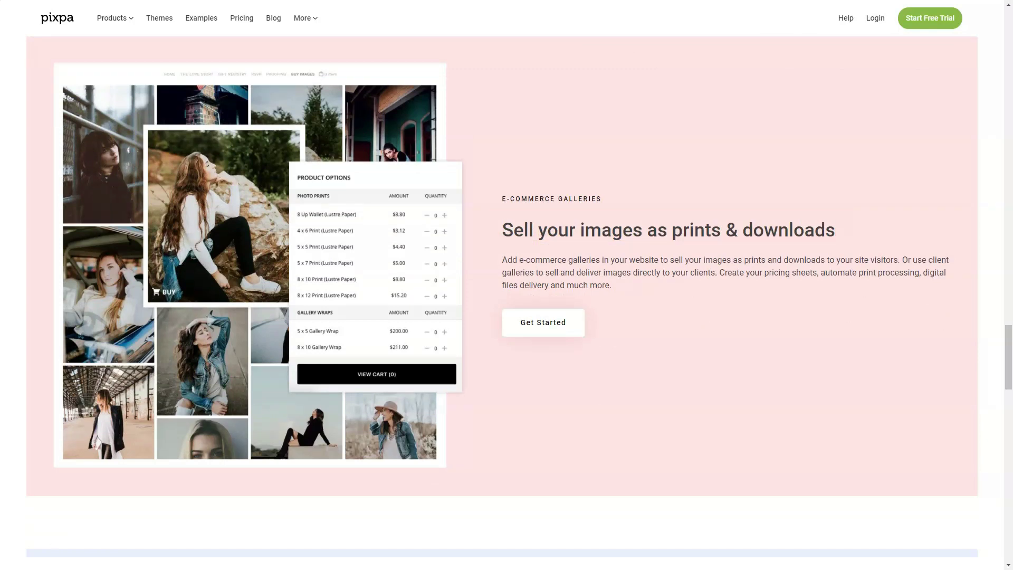
pyautogui.scroll(-3, 502, 298)
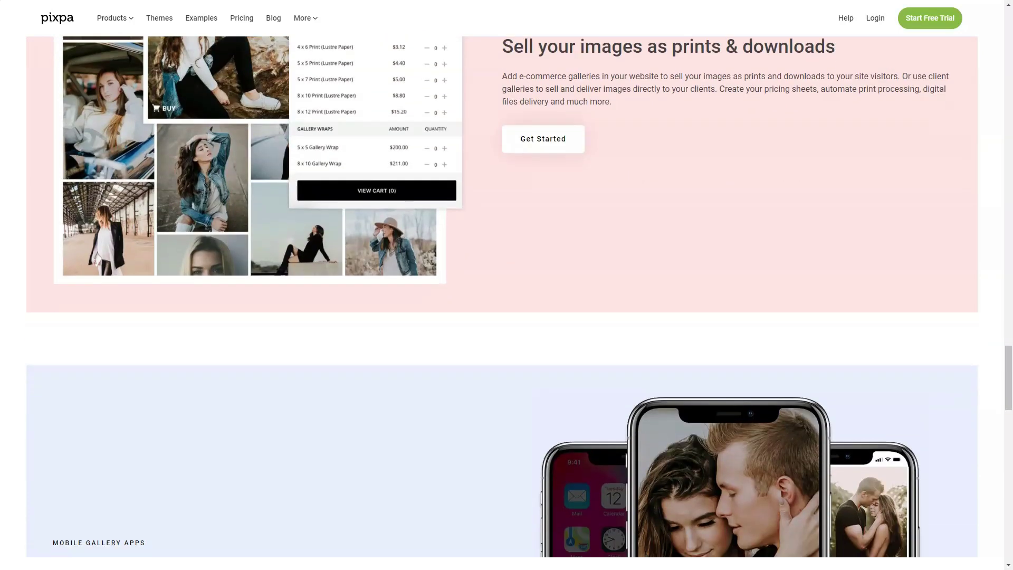
pyautogui.scroll(-2, 503, 298)
pyautogui.scroll(-2, 503, 298)
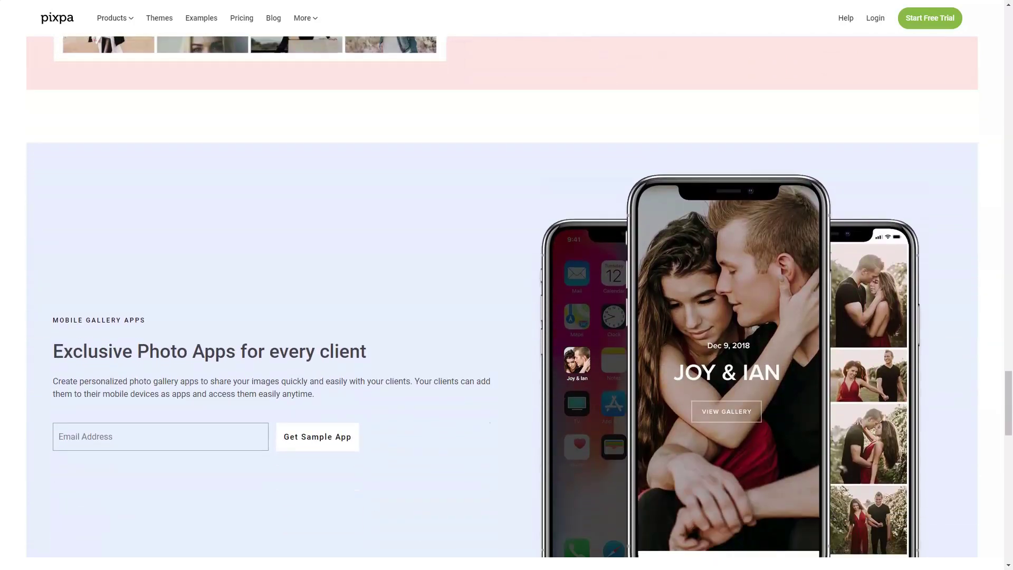
pyautogui.scroll(-2, 502, 298)
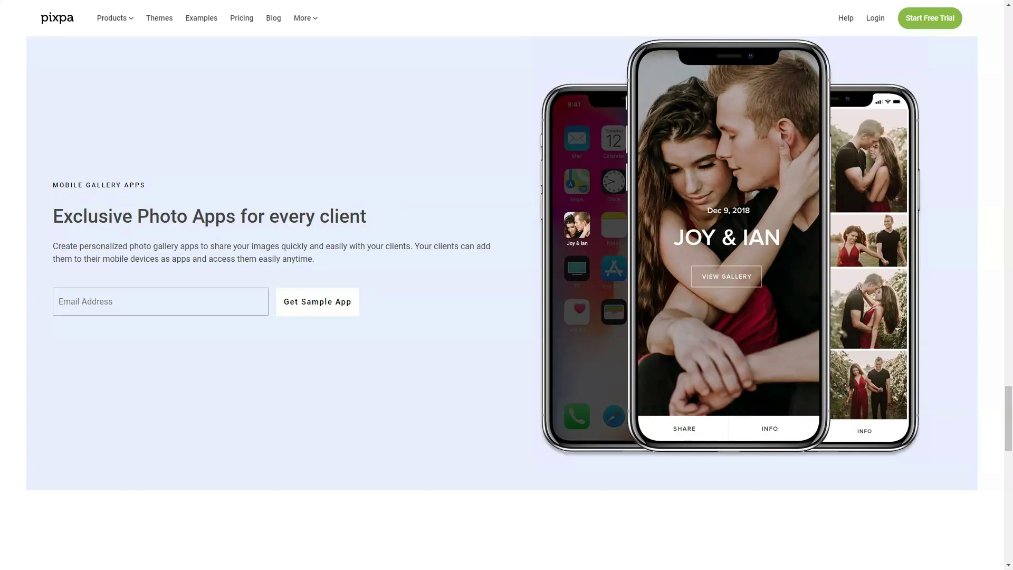
pyautogui.scroll(-1, 502, 264)
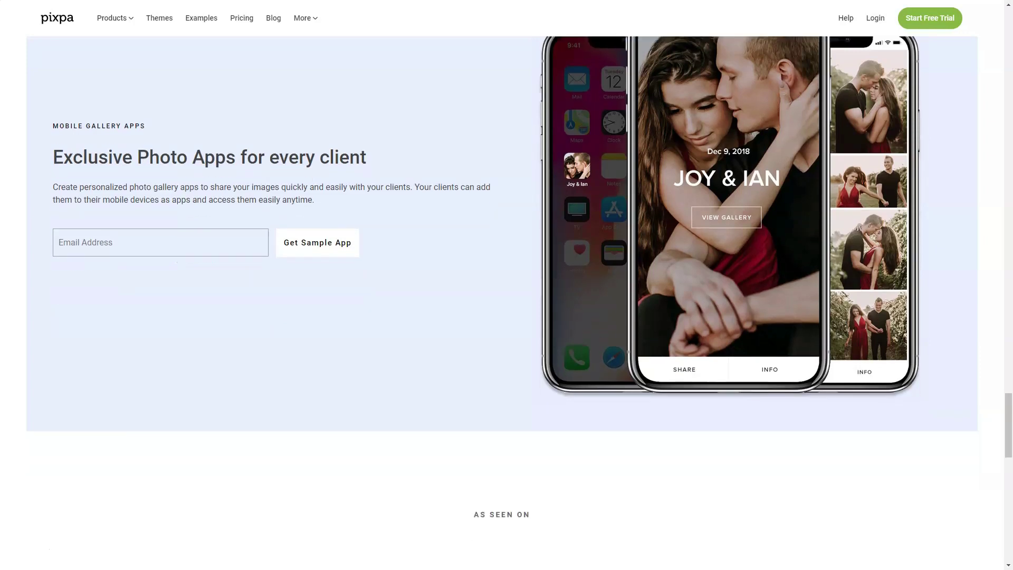
pyautogui.scroll(-1, 502, 263)
pyautogui.scroll(-2, 502, 262)
pyautogui.scroll(-1, 502, 285)
pyautogui.scroll(-1, 502, 285)
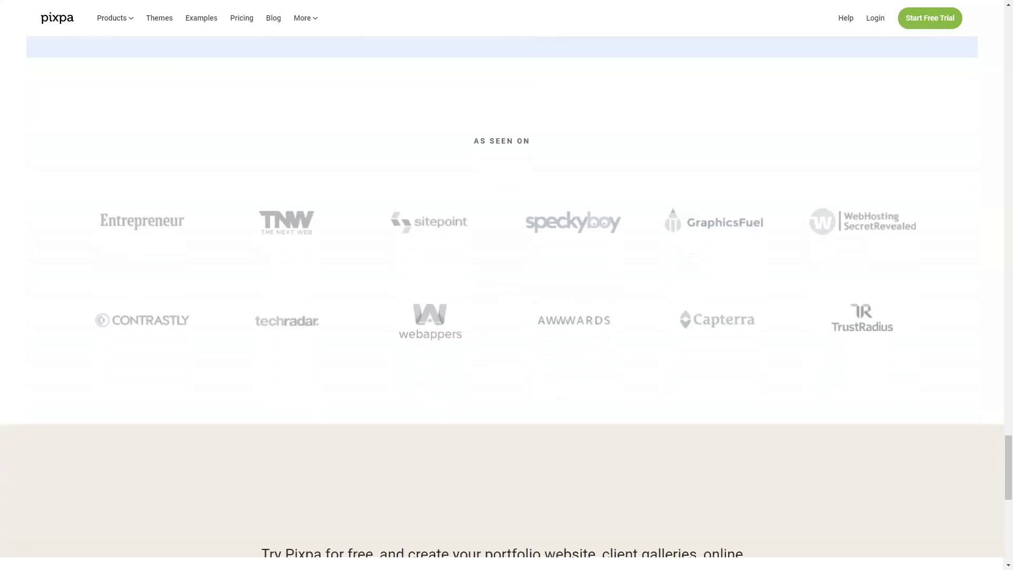
pyautogui.scroll(-1, 502, 285)
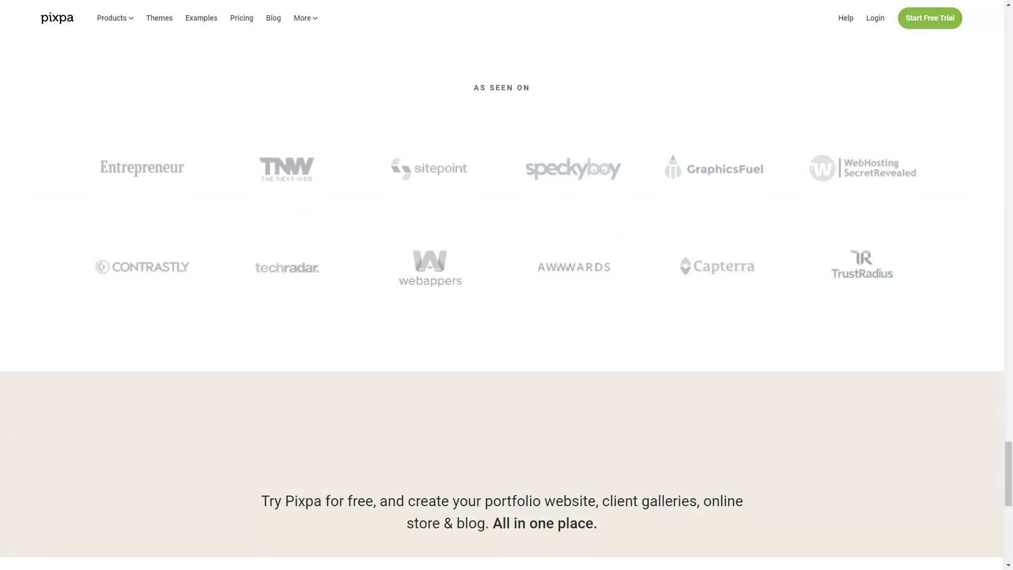
pyautogui.scroll(-1, 502, 285)
pyautogui.scroll(-1, 502, 285)
pyautogui.scroll(-1, 502, 285)
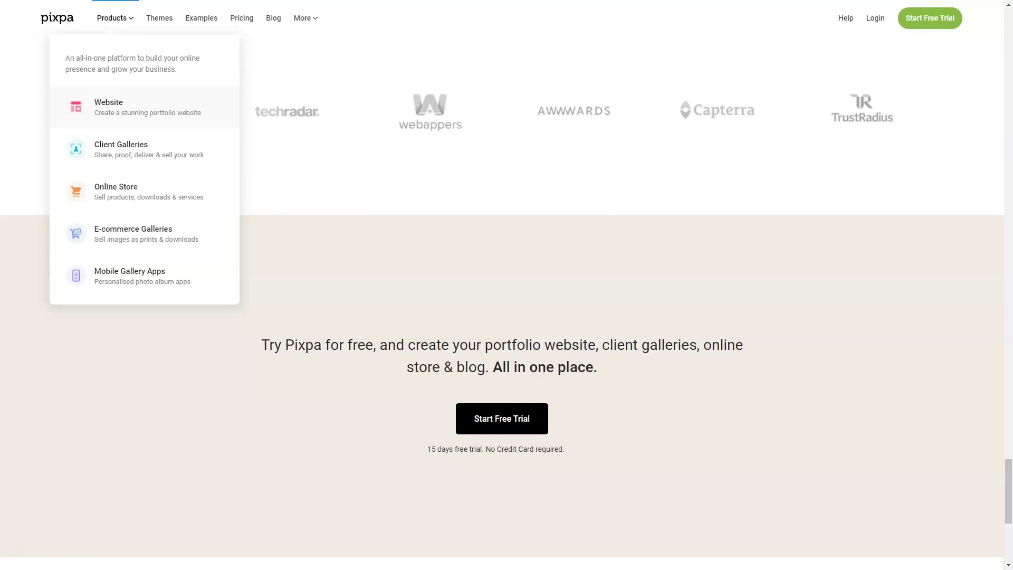
# - Go to Pixpa's website builder page and its 'Make your website effortlessly' feature grid
pyautogui.click(108, 107)
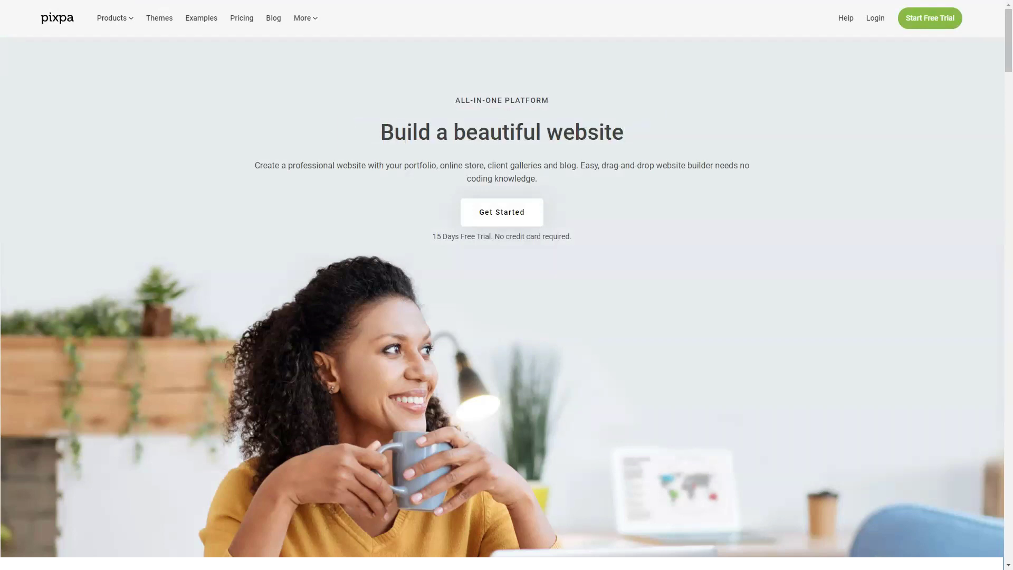
pyautogui.scroll(-1, 502, 293)
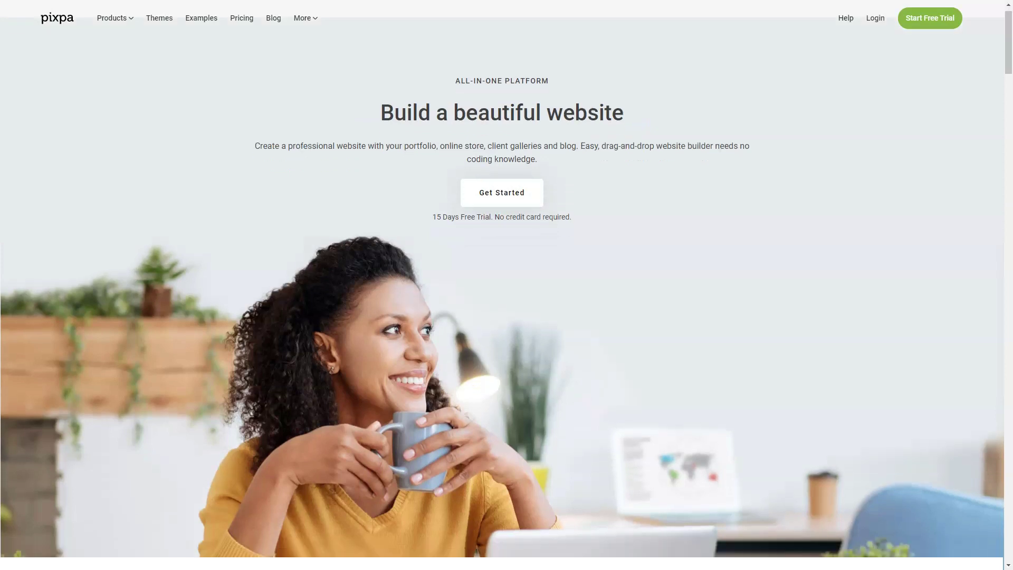
pyautogui.scroll(-1, 502, 292)
pyautogui.scroll(-1, 503, 293)
pyautogui.scroll(-1, 503, 293)
pyautogui.scroll(-1, 502, 294)
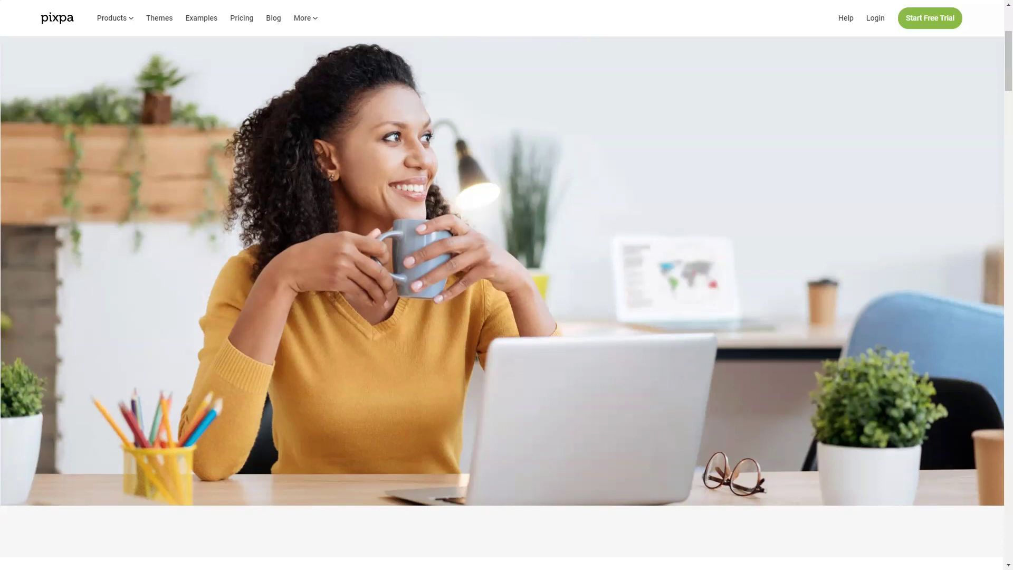
pyautogui.scroll(-1, 503, 292)
pyautogui.scroll(-1, 502, 293)
pyautogui.scroll(-1, 502, 293)
pyautogui.scroll(-2, 506, 297)
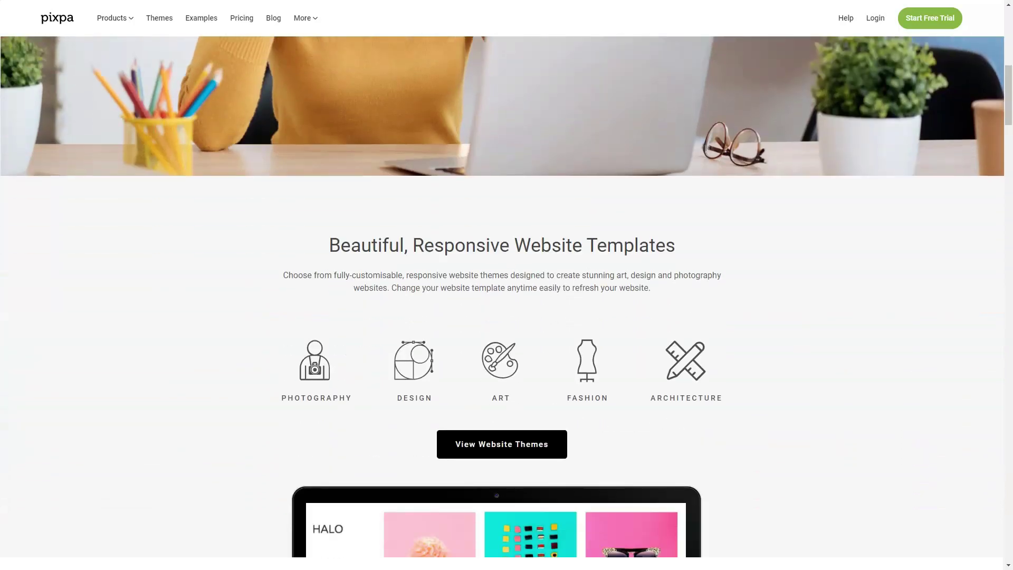
pyautogui.scroll(-2, 507, 297)
pyautogui.scroll(-1, 506, 297)
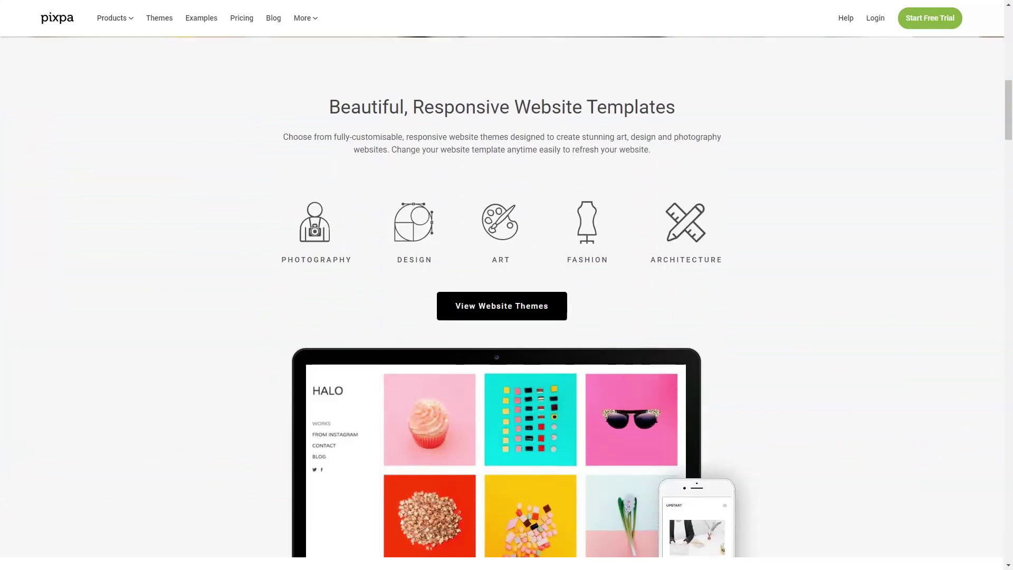
pyautogui.scroll(-1, 506, 301)
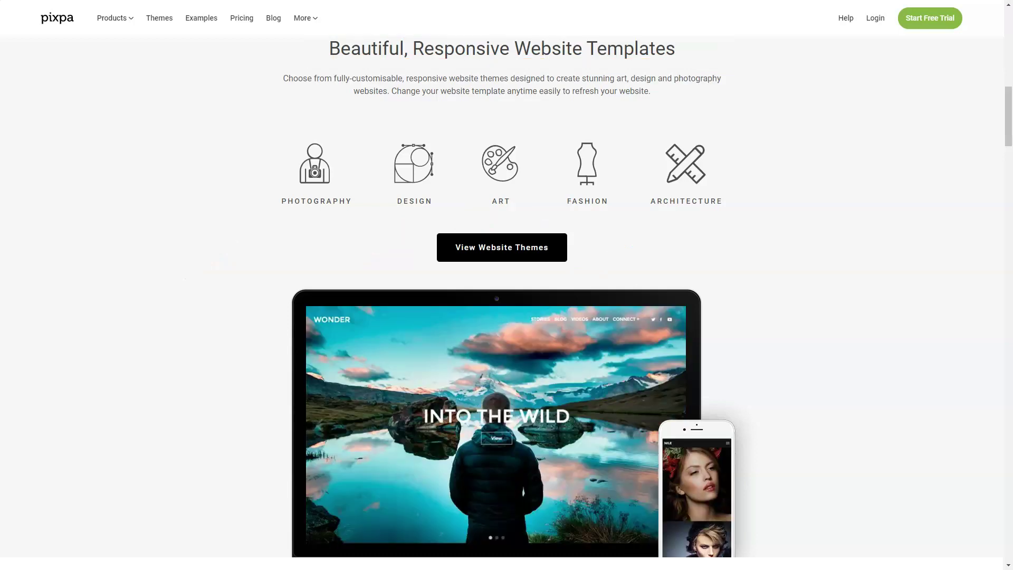
pyautogui.scroll(-1, 506, 317)
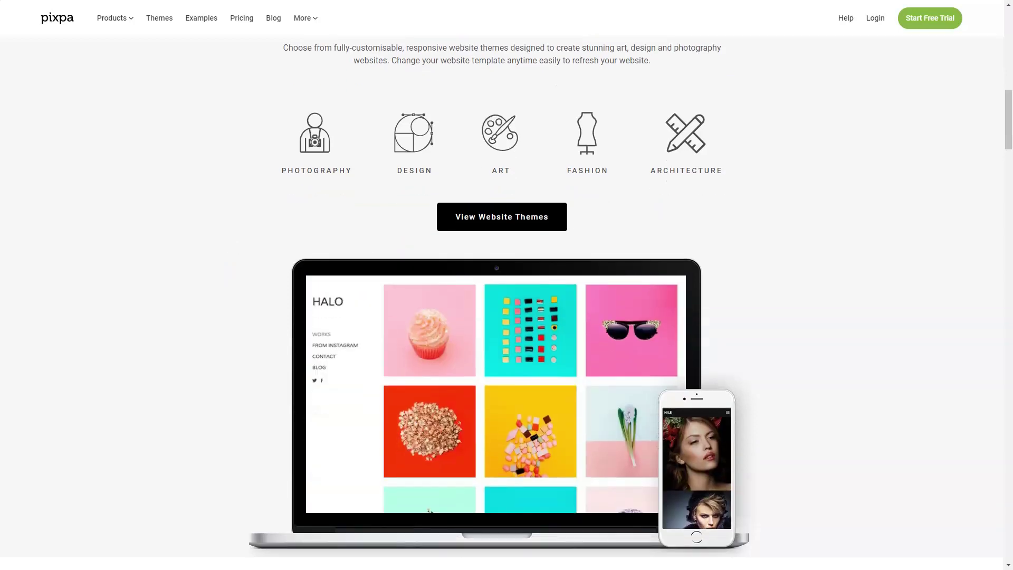
pyautogui.scroll(-3, 506, 316)
pyautogui.scroll(-3, 507, 316)
pyautogui.scroll(-2, 506, 316)
pyautogui.scroll(-2, 506, 317)
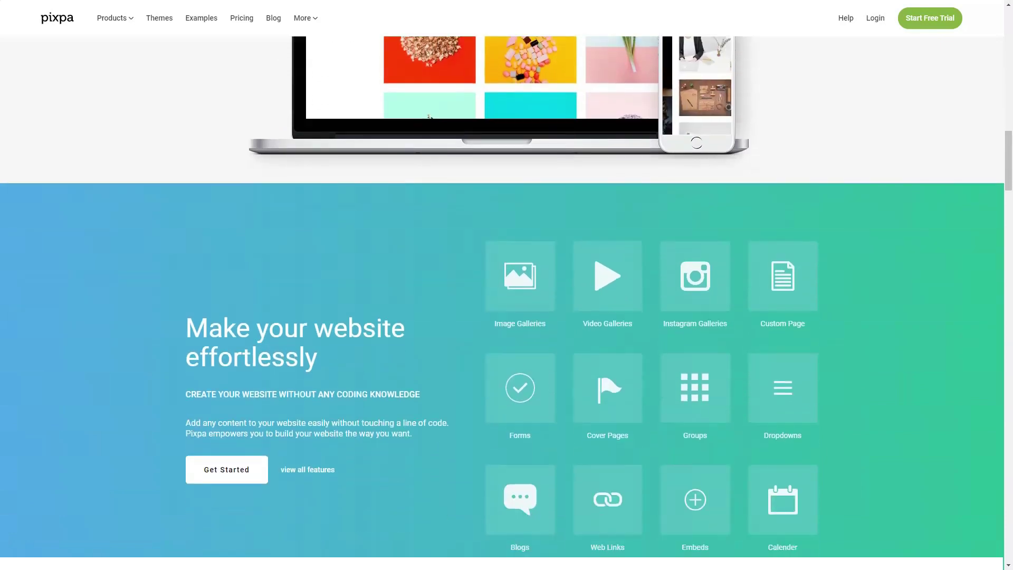
pyautogui.scroll(-2, 506, 317)
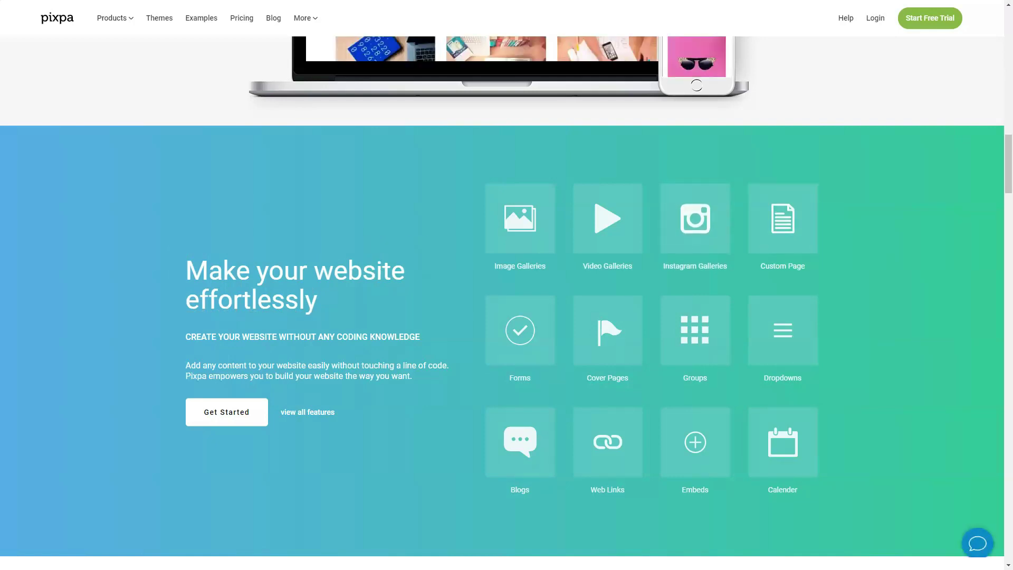
pyautogui.scroll(-1, 506, 295)
pyautogui.scroll(-2, 507, 295)
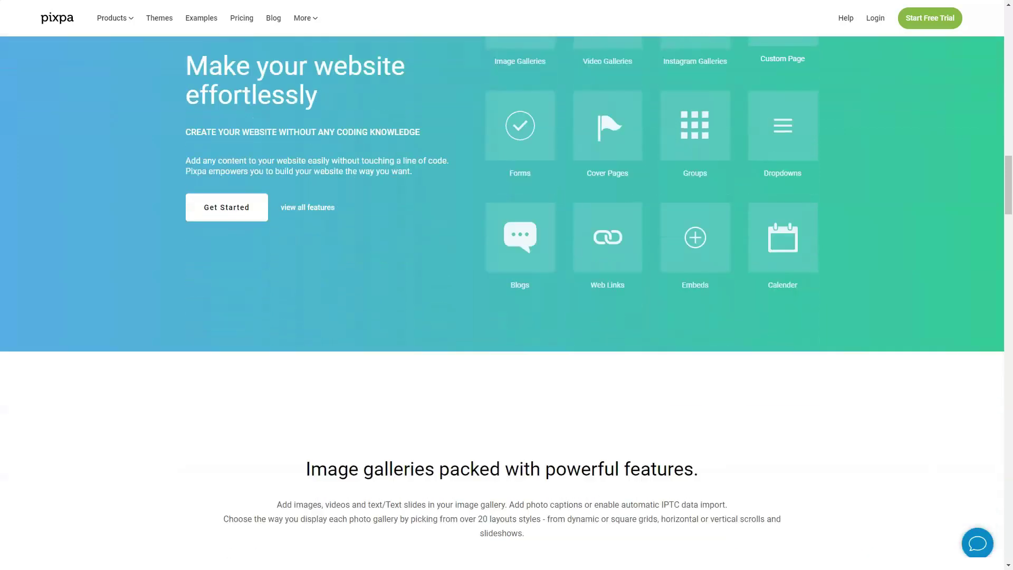
pyautogui.scroll(-1, 506, 295)
pyautogui.scroll(-1, 507, 294)
pyautogui.scroll(-1, 507, 295)
pyautogui.scroll(-1, 507, 295)
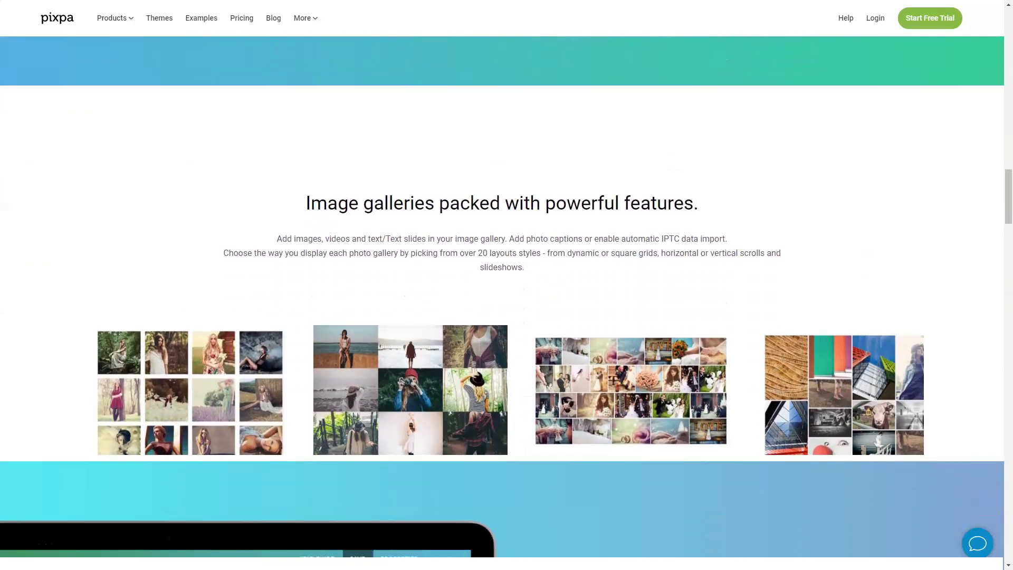
pyautogui.scroll(-1, 506, 295)
pyautogui.scroll(-1, 506, 295)
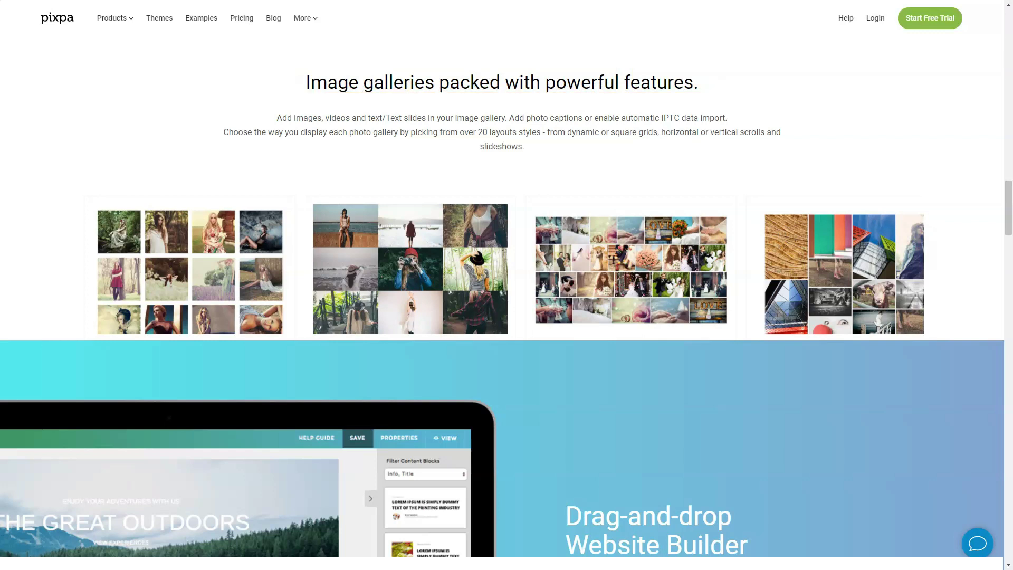
pyautogui.scroll(-1, 507, 296)
pyautogui.scroll(-1, 506, 295)
pyautogui.scroll(-2, 507, 296)
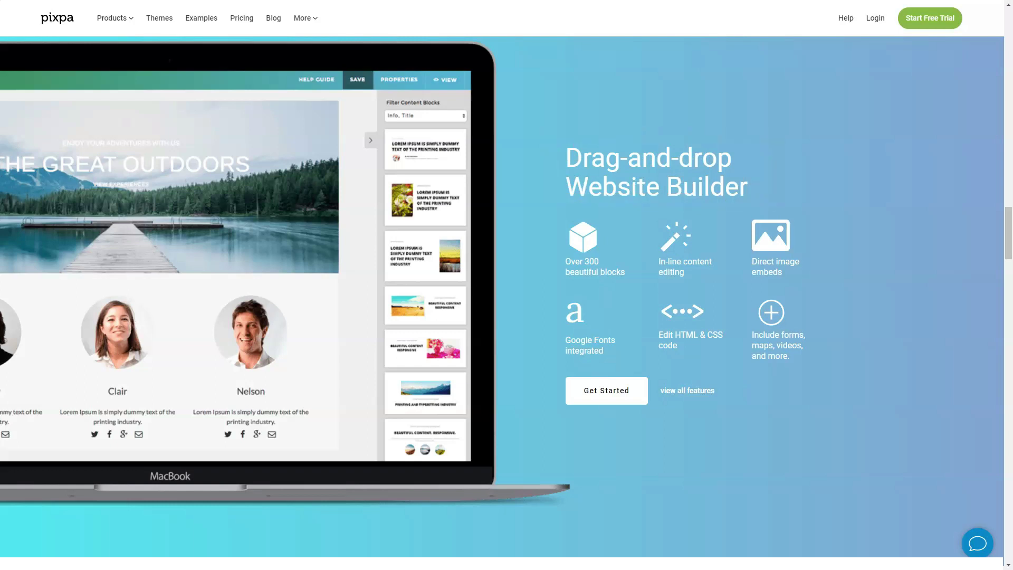
pyautogui.scroll(-2, 506, 295)
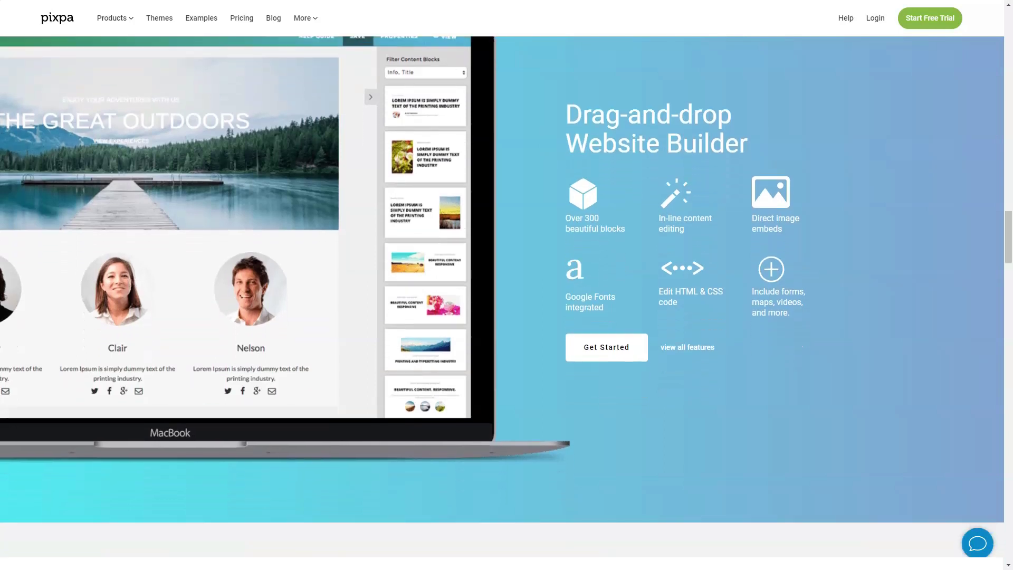
pyautogui.scroll(-1, 506, 299)
pyautogui.scroll(-2, 506, 300)
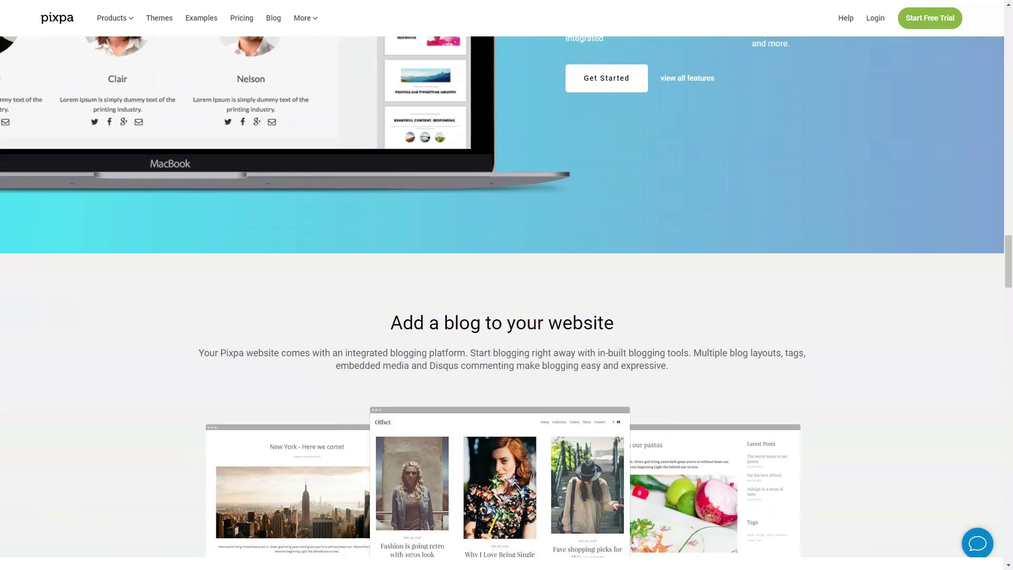
pyautogui.scroll(-1, 506, 300)
pyautogui.scroll(-2, 506, 300)
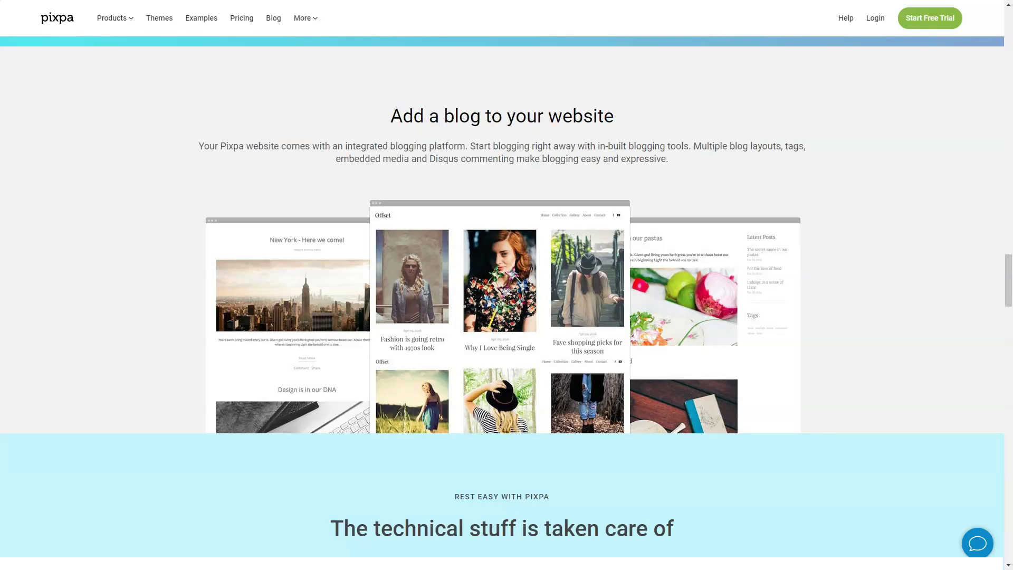
pyautogui.scroll(-1, 506, 301)
pyautogui.scroll(-1, 506, 300)
pyautogui.scroll(-1, 506, 300)
pyautogui.scroll(-1, 506, 300)
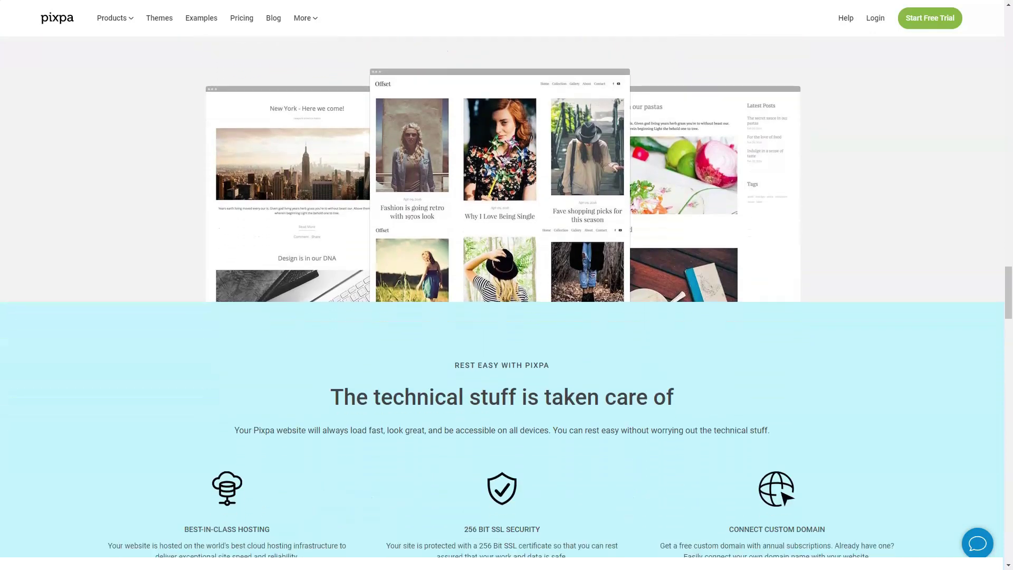
pyautogui.scroll(-1, 506, 301)
pyautogui.scroll(-1, 506, 300)
pyautogui.scroll(-1, 506, 301)
pyautogui.scroll(-1, 506, 301)
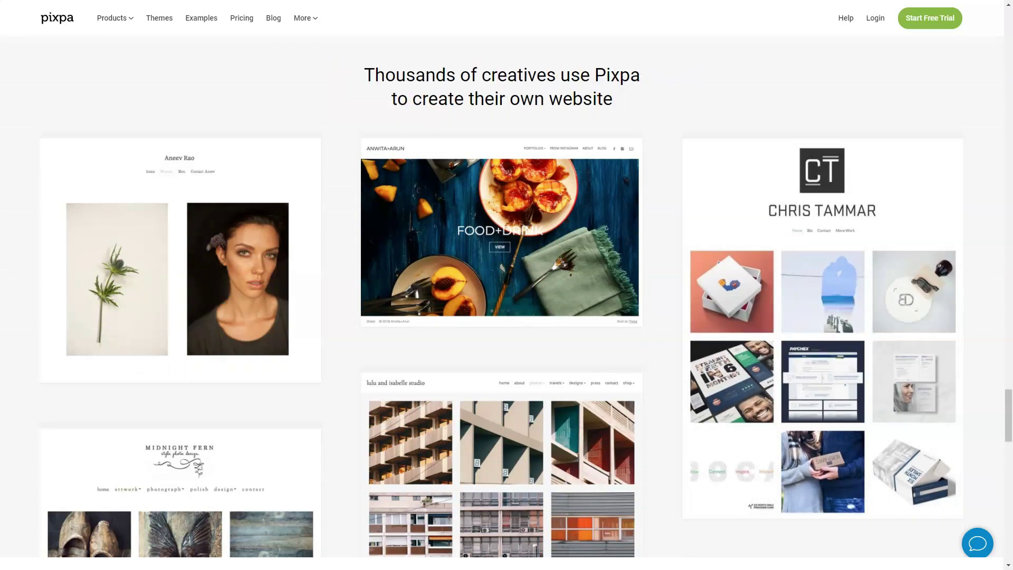
pyautogui.scroll(-2, 823, 198)
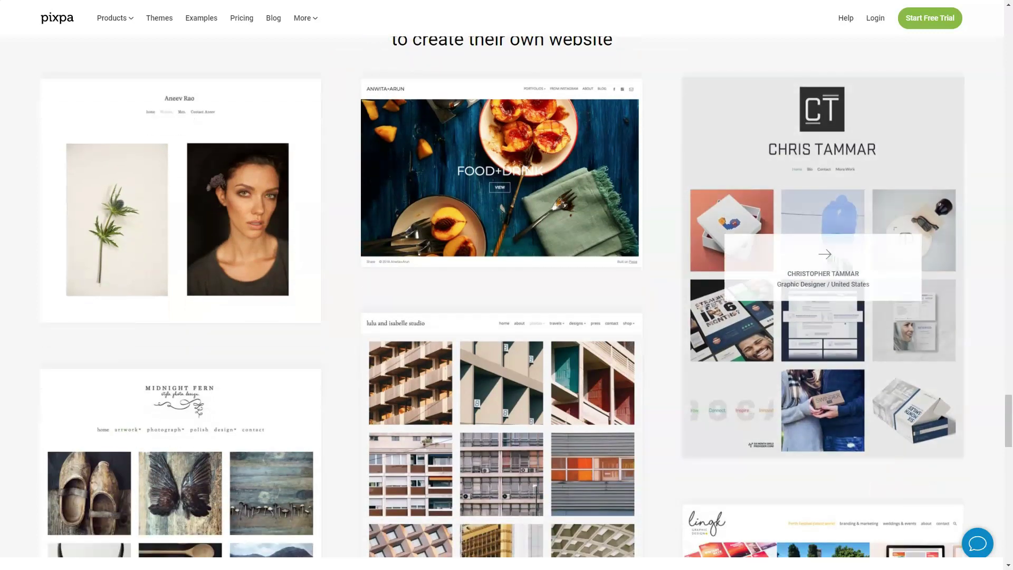
pyautogui.scroll(-2, 823, 198)
pyautogui.scroll(-2, 506, 301)
pyautogui.scroll(-2, 506, 300)
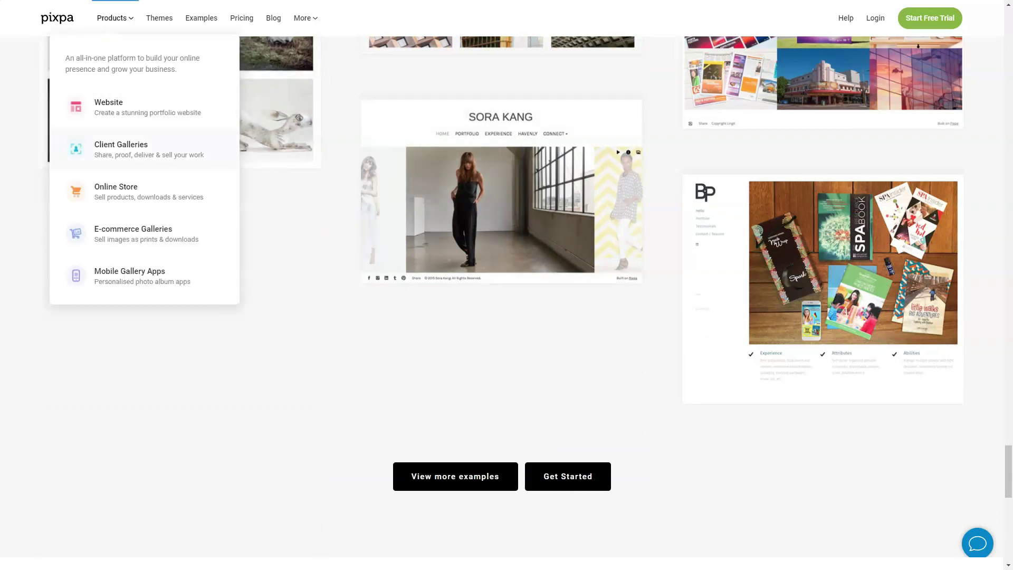
# - Open Pixpa's Client Galleries page and review its 'Collaboration & sales tools' section
pyautogui.click(121, 147)
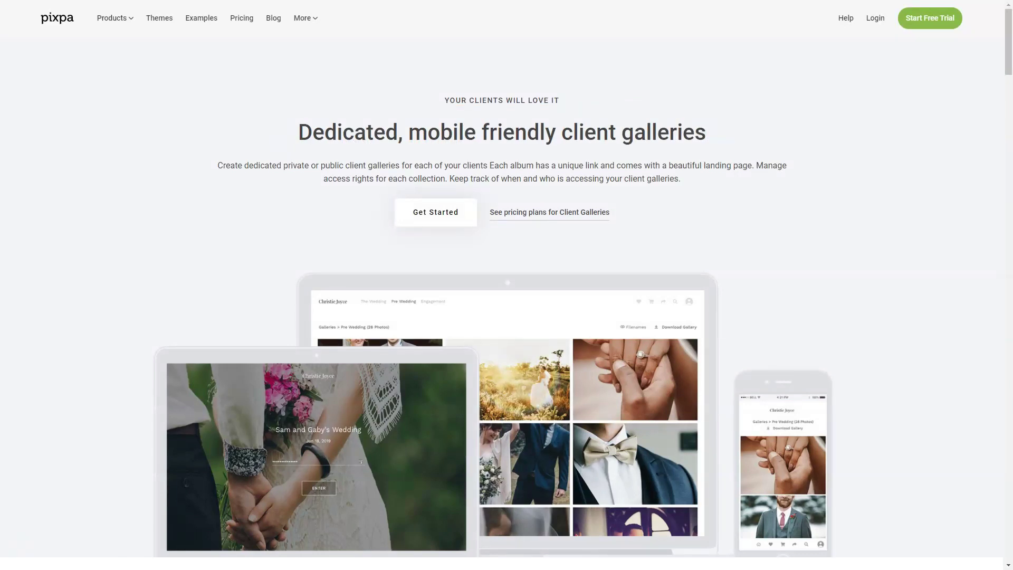
pyautogui.scroll(-1, 507, 317)
pyautogui.scroll(-1, 507, 316)
pyautogui.scroll(-1, 506, 317)
pyautogui.scroll(-2, 506, 316)
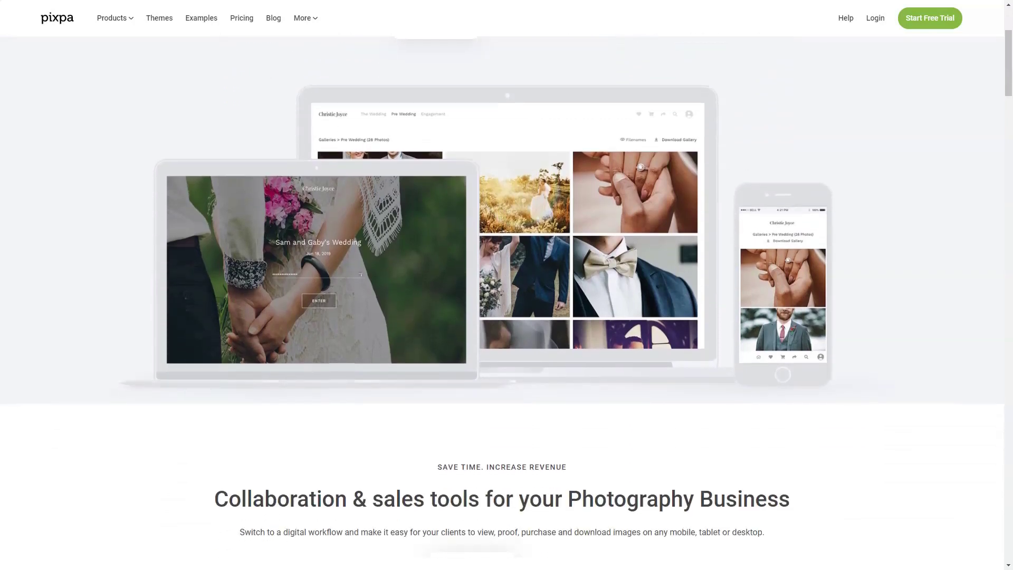
pyautogui.scroll(-1, 506, 316)
pyautogui.scroll(-1, 506, 317)
pyautogui.scroll(-1, 506, 317)
pyautogui.scroll(-1, 507, 317)
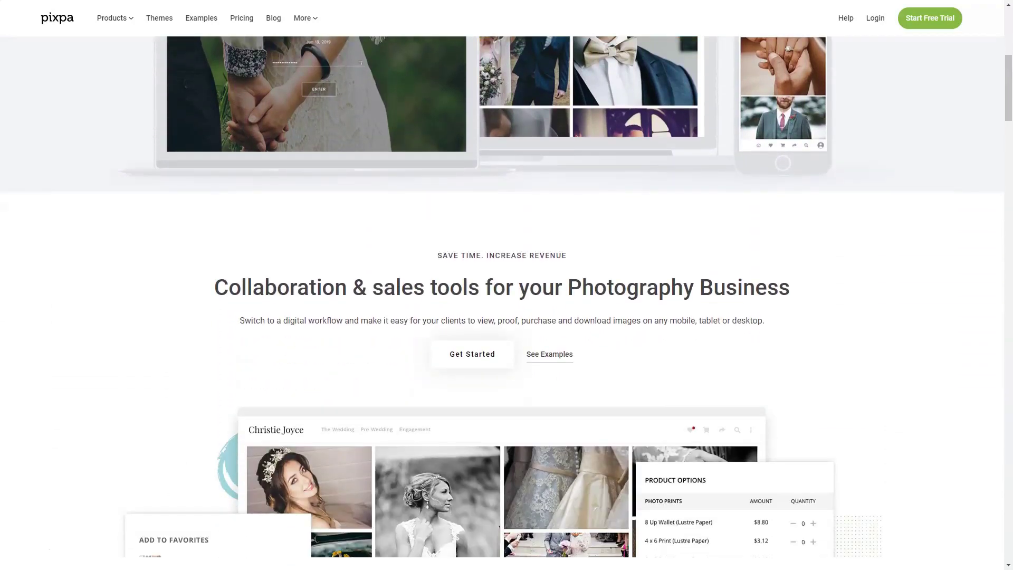
pyautogui.scroll(-2, 506, 316)
pyautogui.scroll(-2, 506, 317)
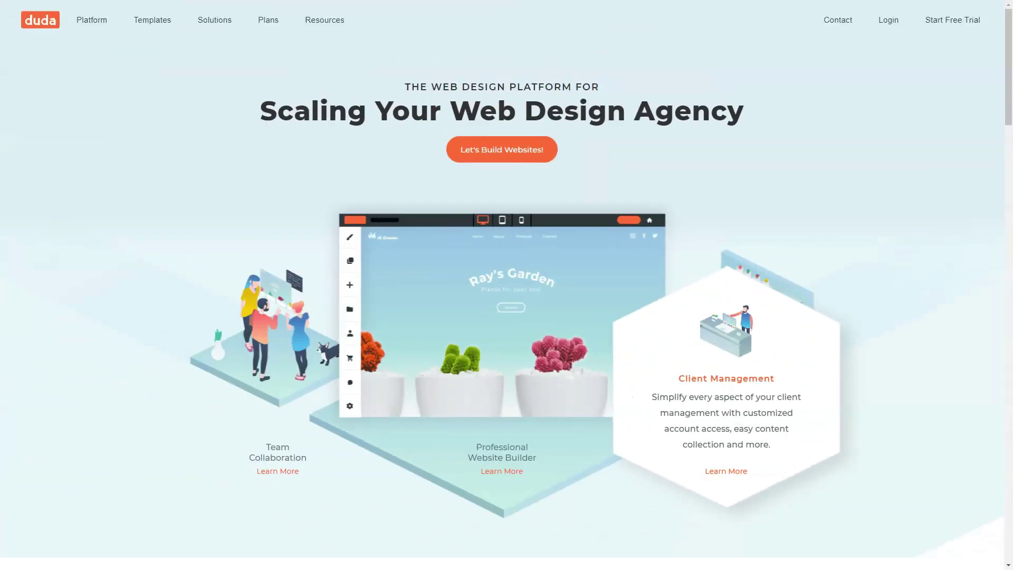
pyautogui.scroll(-3, 506, 285)
pyautogui.scroll(-2, 506, 285)
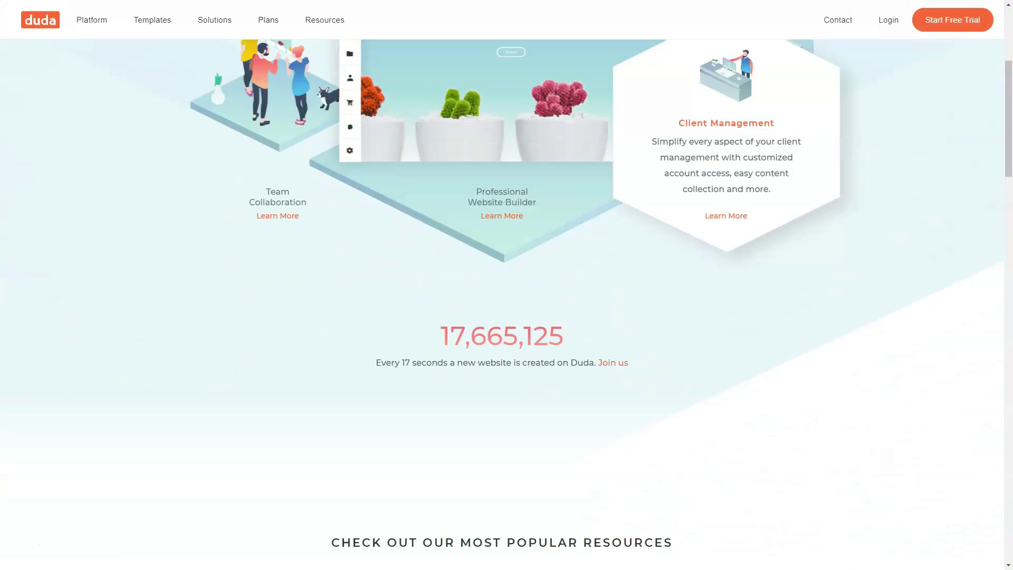
pyautogui.scroll(-2, 506, 285)
pyautogui.scroll(-1, 507, 286)
pyautogui.scroll(-2, 506, 285)
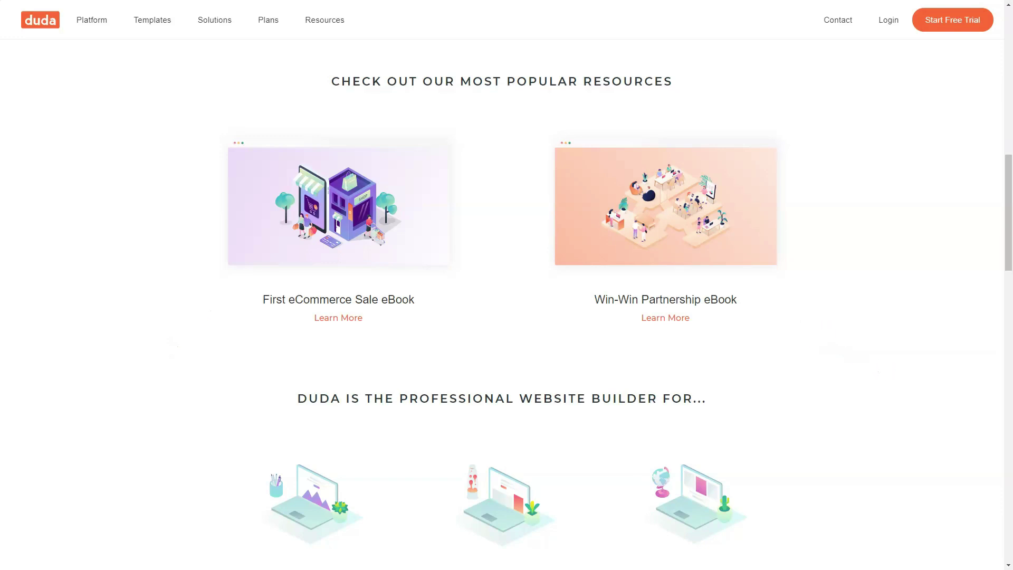
pyautogui.scroll(-1, 506, 286)
pyautogui.scroll(-2, 507, 285)
pyautogui.scroll(-2, 507, 285)
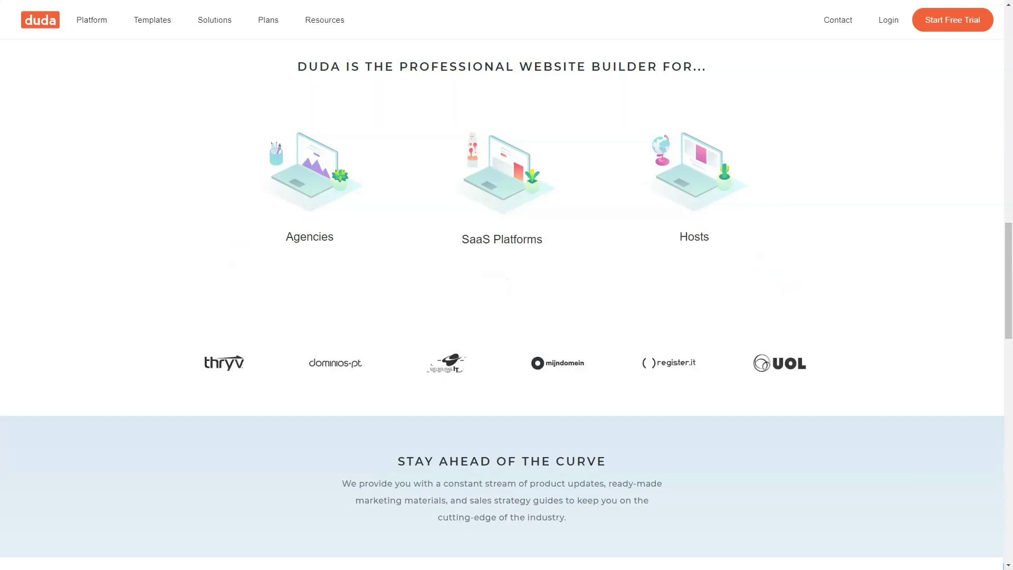
pyautogui.scroll(-3, 507, 301)
pyautogui.scroll(-2, 772, 317)
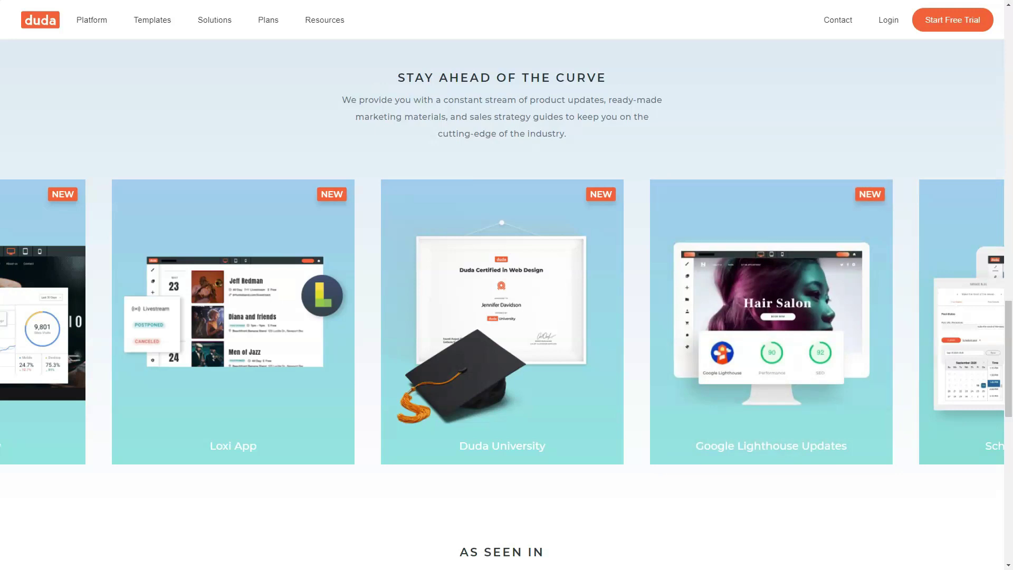
pyautogui.scroll(-2, 772, 237)
pyautogui.scroll(-4, 772, 238)
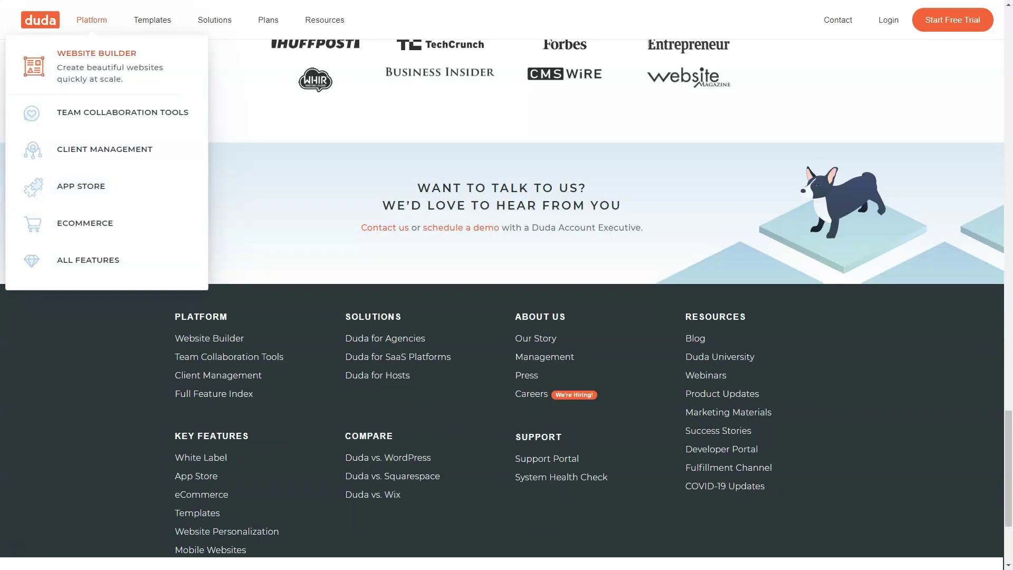
# - Open Duda's Website Builder page at the 'Most Flexible & Extensible Platform' feature grid
pyautogui.click(96, 54)
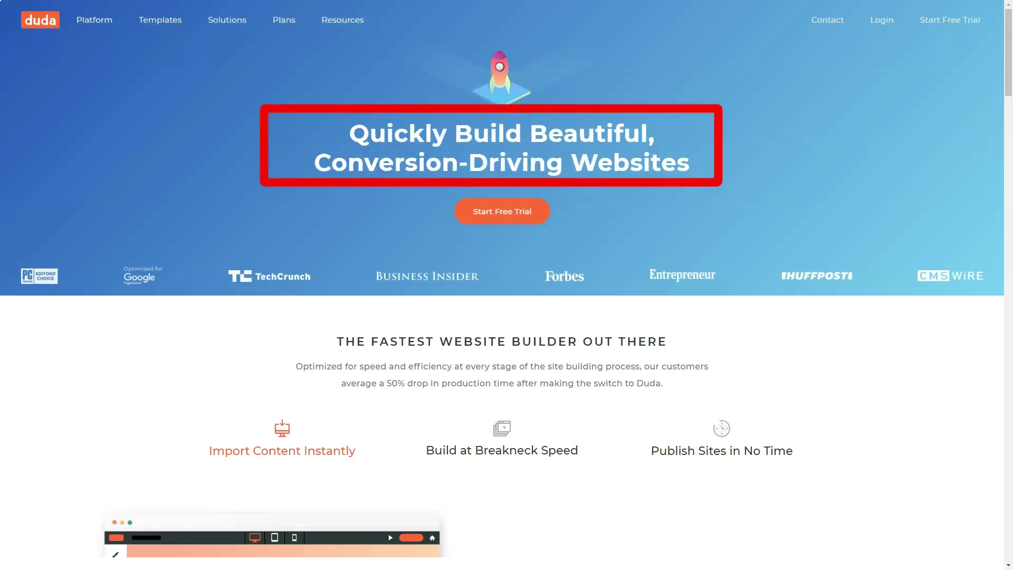
pyautogui.scroll(-1, 507, 285)
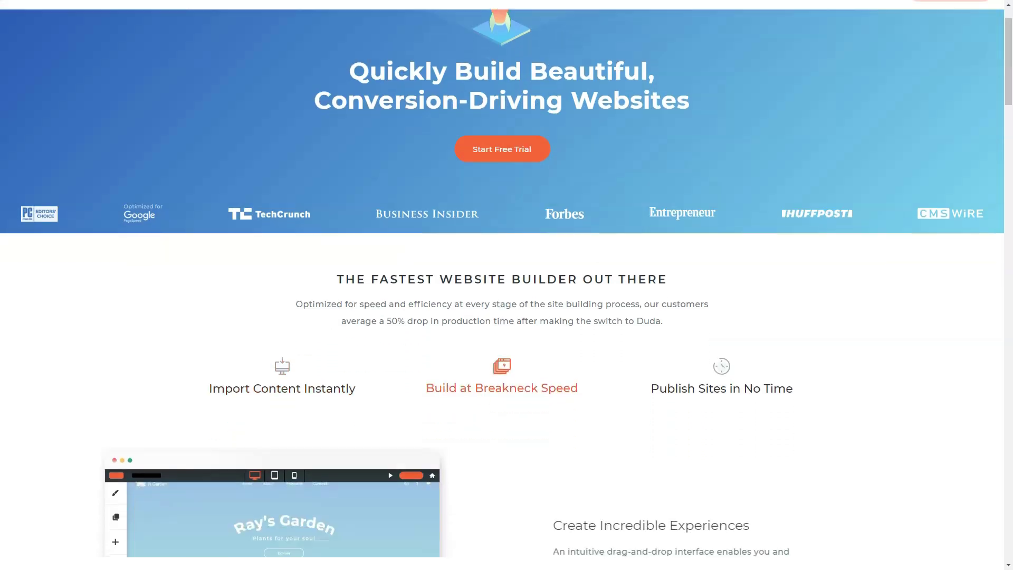
pyautogui.scroll(-2, 506, 285)
pyautogui.scroll(-2, 507, 285)
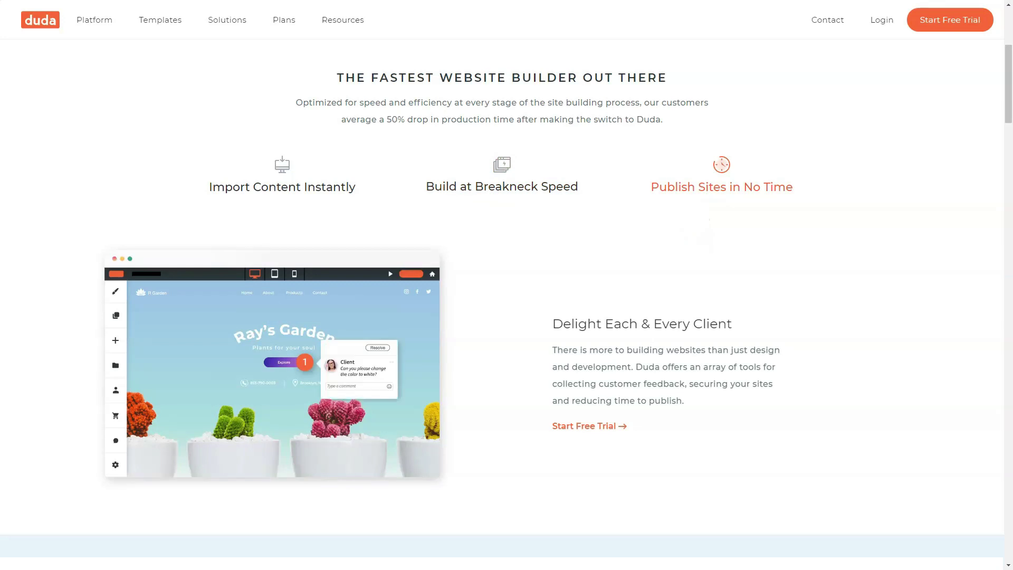
pyautogui.scroll(-1, 506, 285)
pyautogui.scroll(-2, 507, 285)
pyautogui.scroll(-1, 506, 285)
pyautogui.scroll(-2, 506, 285)
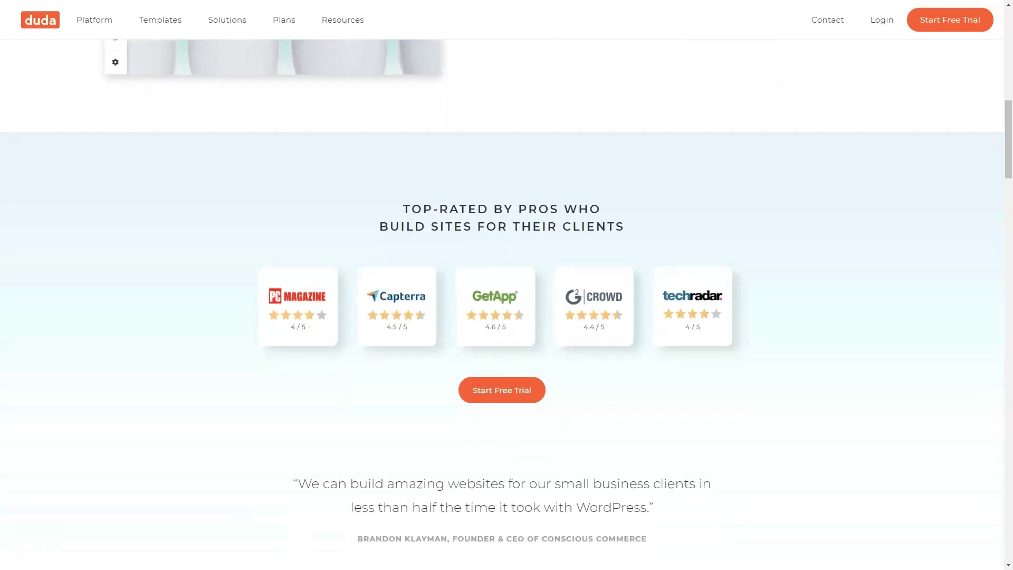
pyautogui.scroll(-1, 506, 285)
pyautogui.scroll(-1, 507, 284)
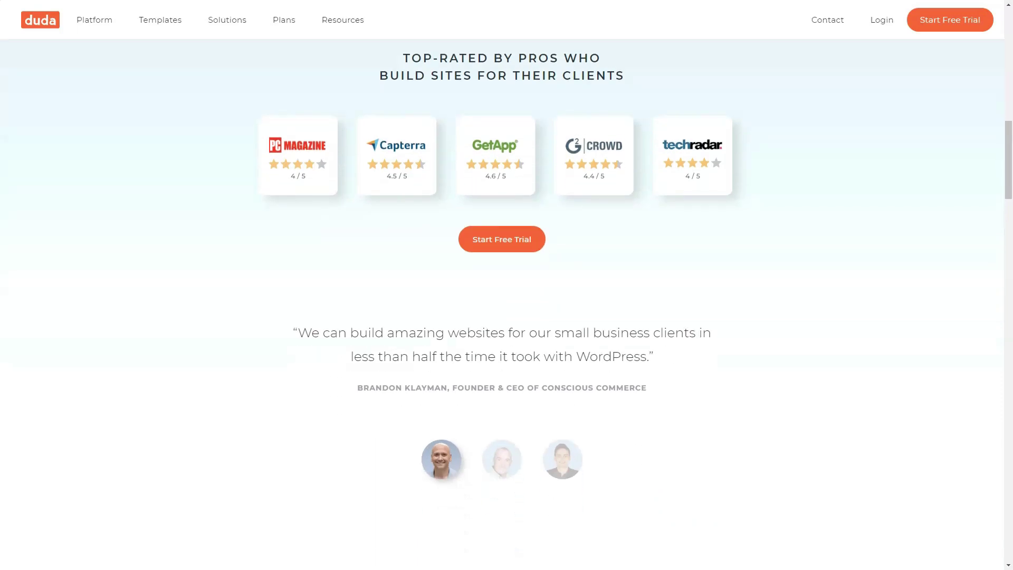
pyautogui.scroll(-2, 506, 285)
pyautogui.scroll(-2, 506, 285)
pyautogui.scroll(-2, 507, 284)
pyautogui.scroll(-1, 507, 285)
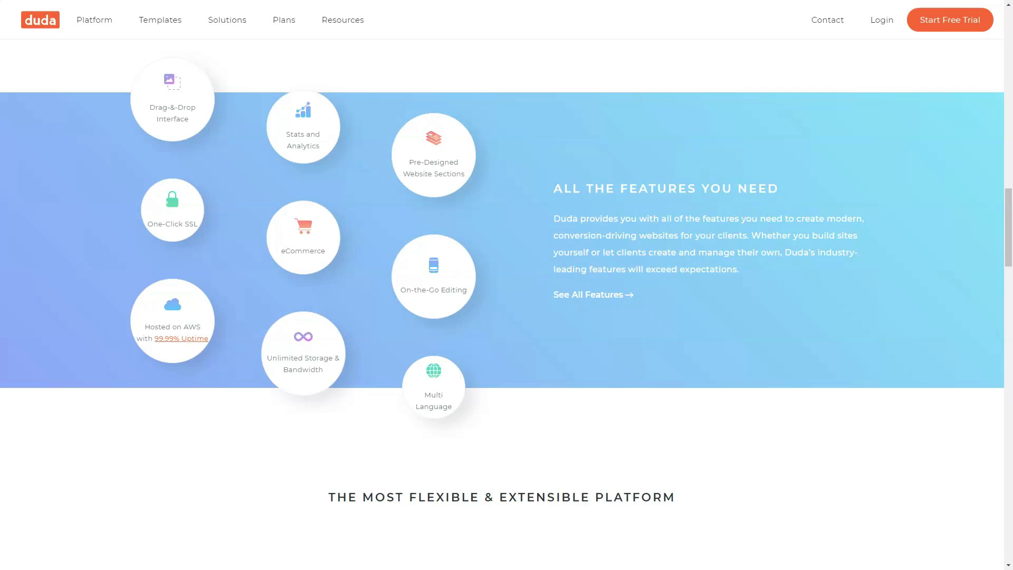
pyautogui.scroll(-3, 506, 285)
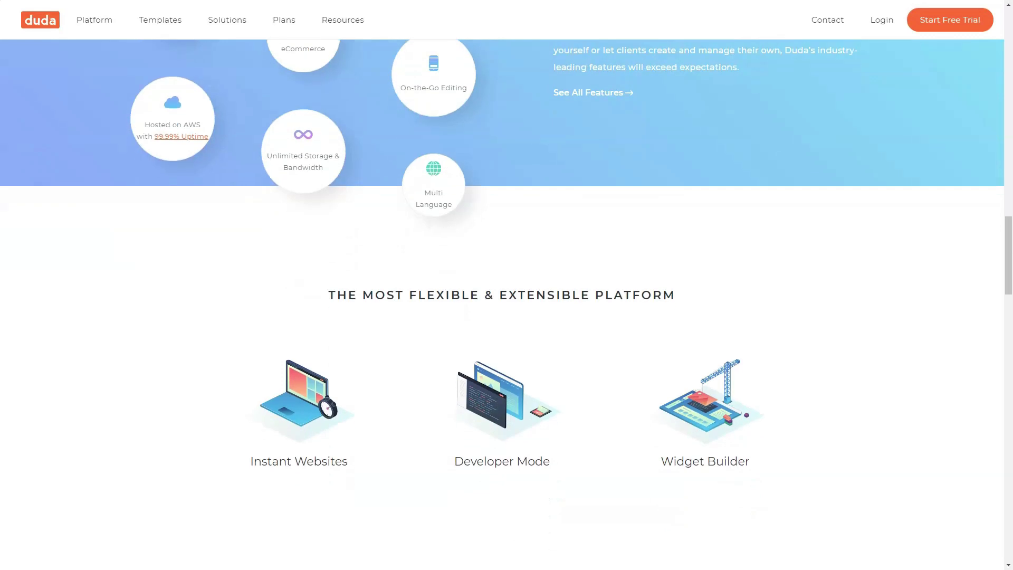
pyautogui.scroll(-2, 506, 285)
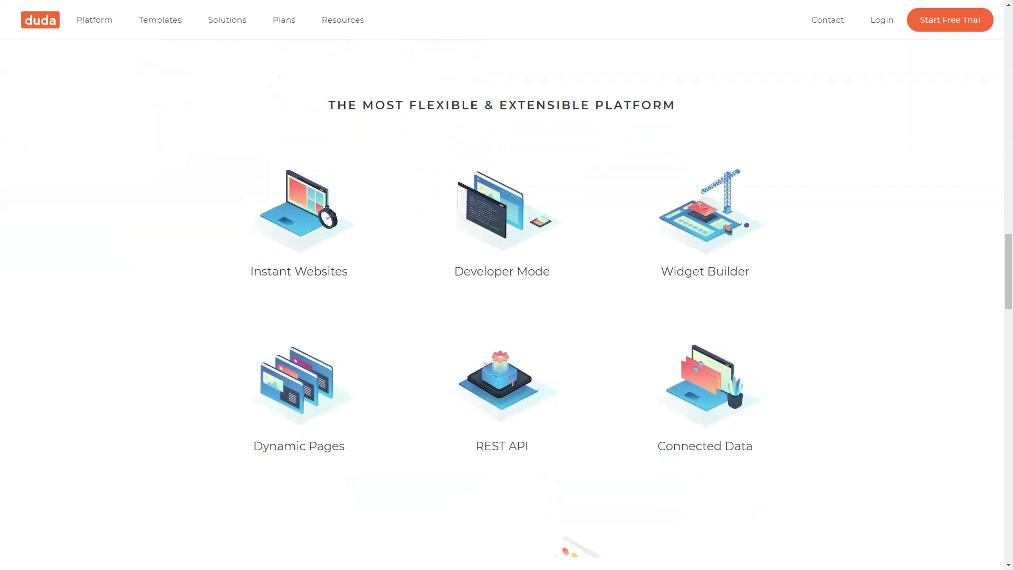
pyautogui.scroll(-1, 507, 324)
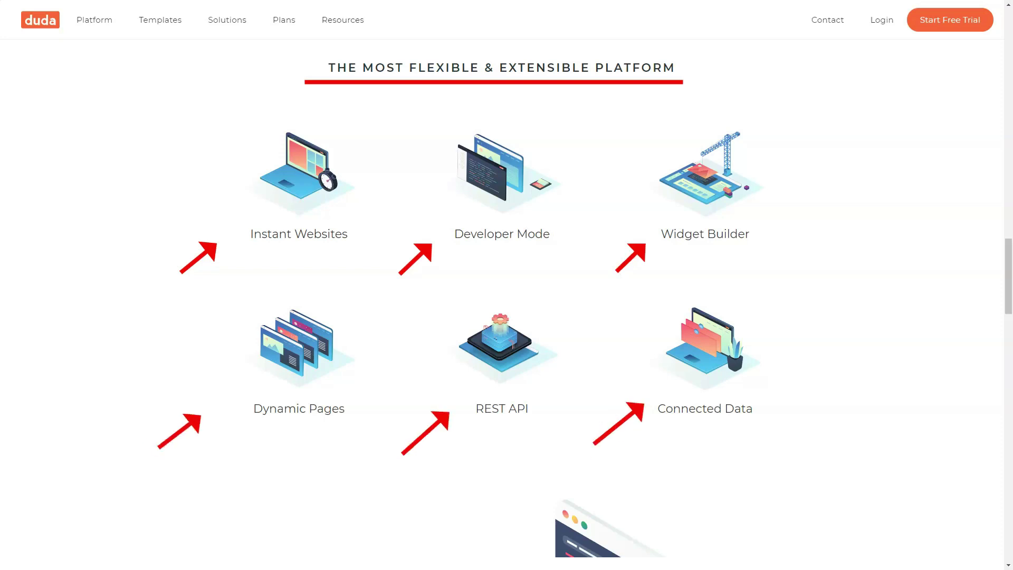
pyautogui.scroll(-3, 506, 317)
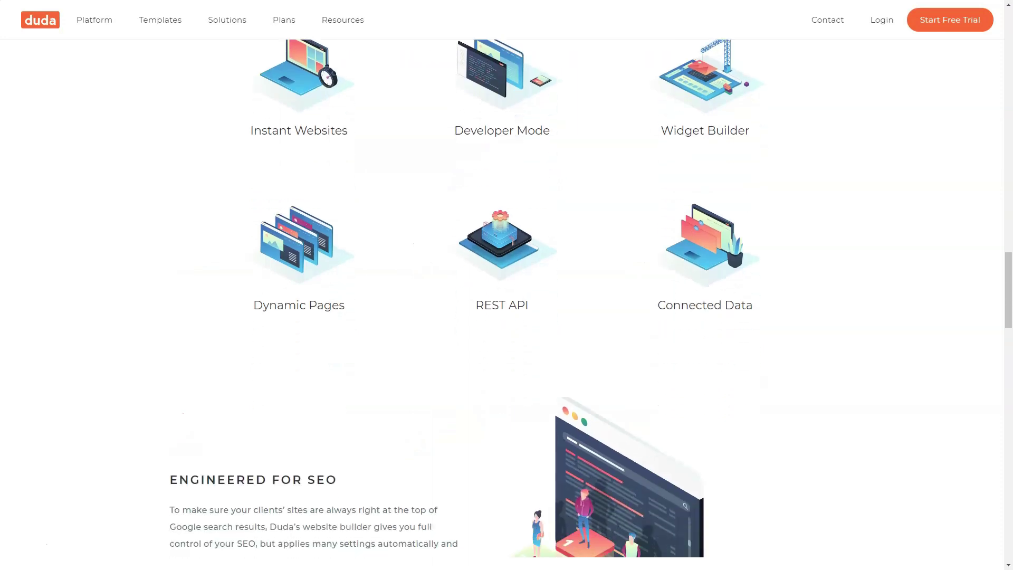
pyautogui.scroll(-2, 506, 317)
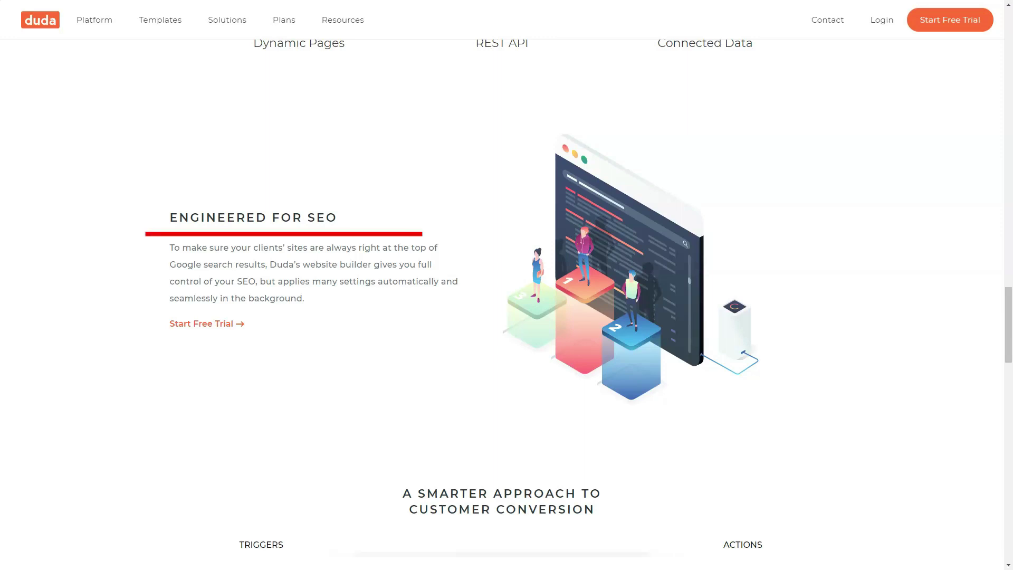
pyautogui.scroll(-2, 507, 316)
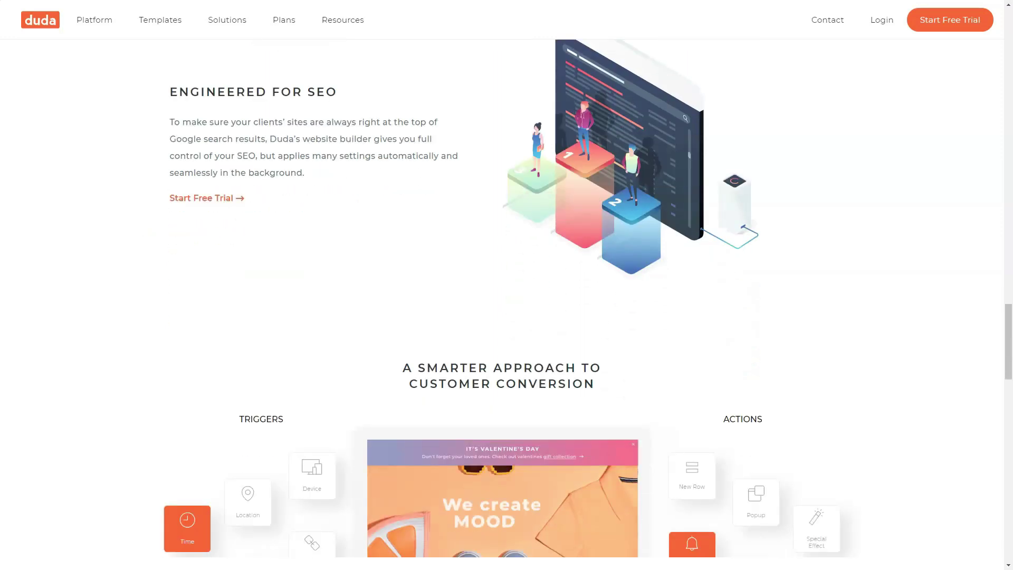
pyautogui.scroll(-2, 506, 317)
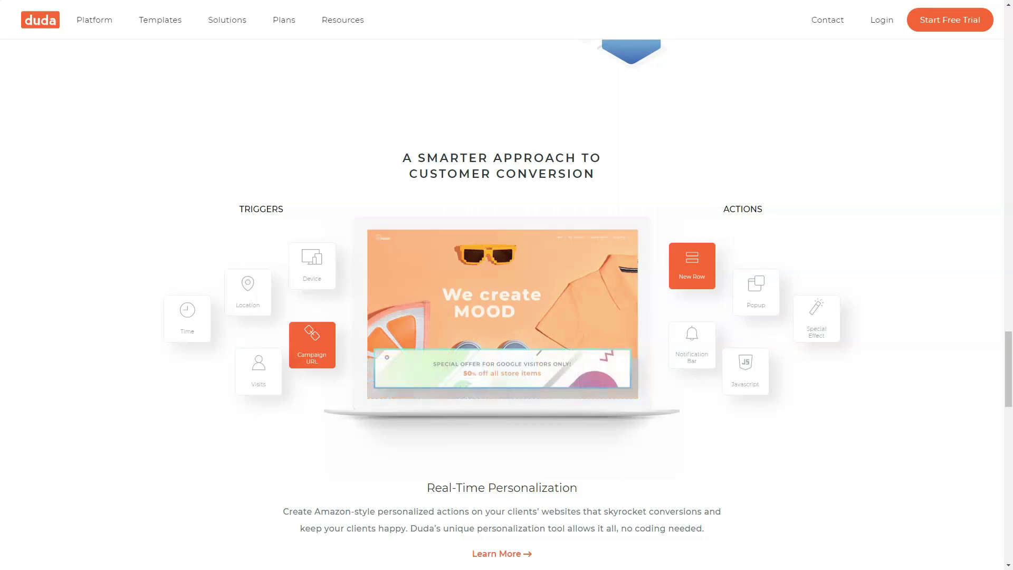
pyautogui.scroll(-2, 506, 317)
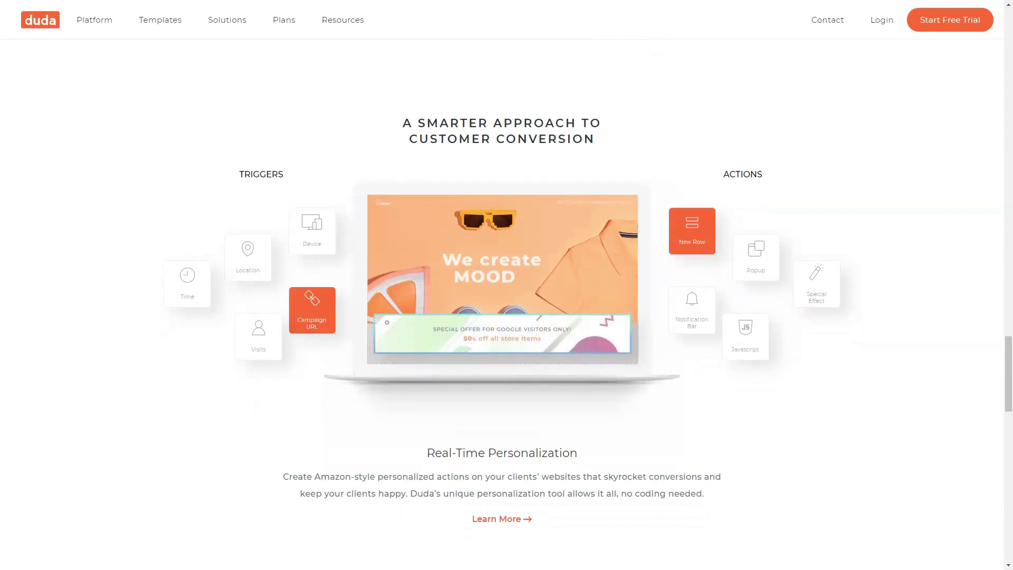
pyautogui.scroll(-2, 507, 316)
pyautogui.scroll(-1, 507, 317)
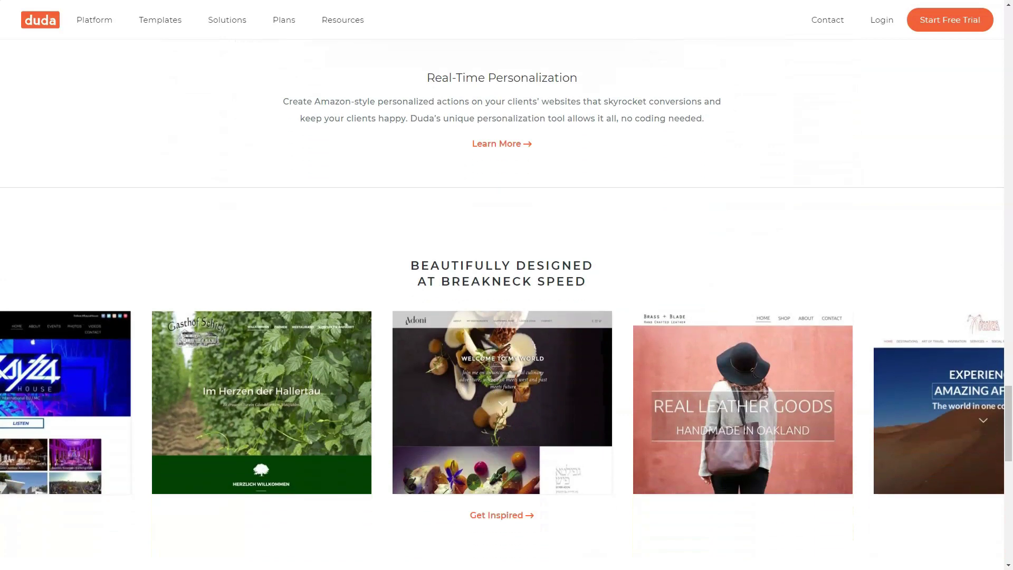
pyautogui.scroll(-1, 507, 317)
pyautogui.scroll(-1, 507, 316)
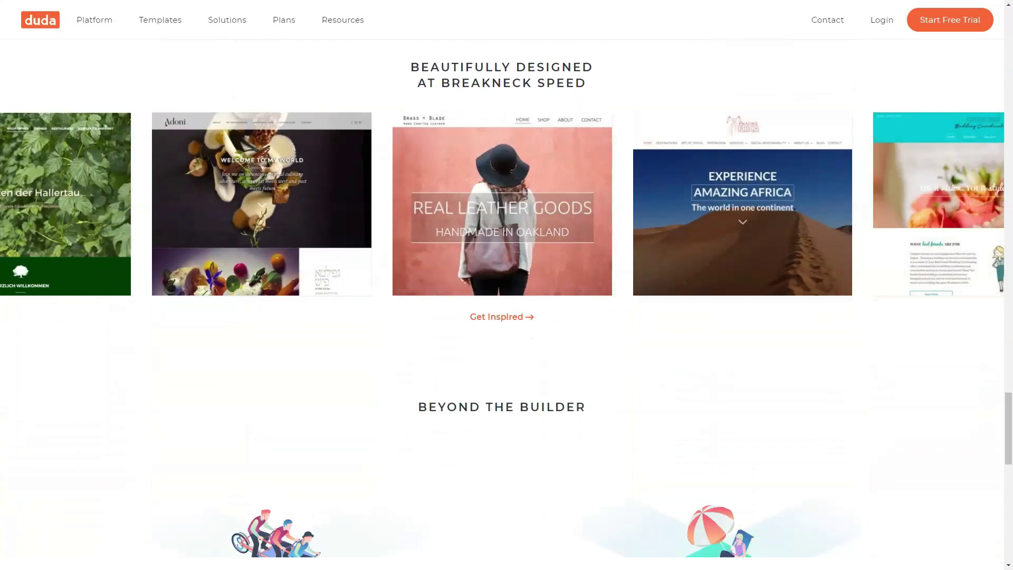
pyautogui.scroll(-1, 506, 317)
pyautogui.scroll(-2, 506, 317)
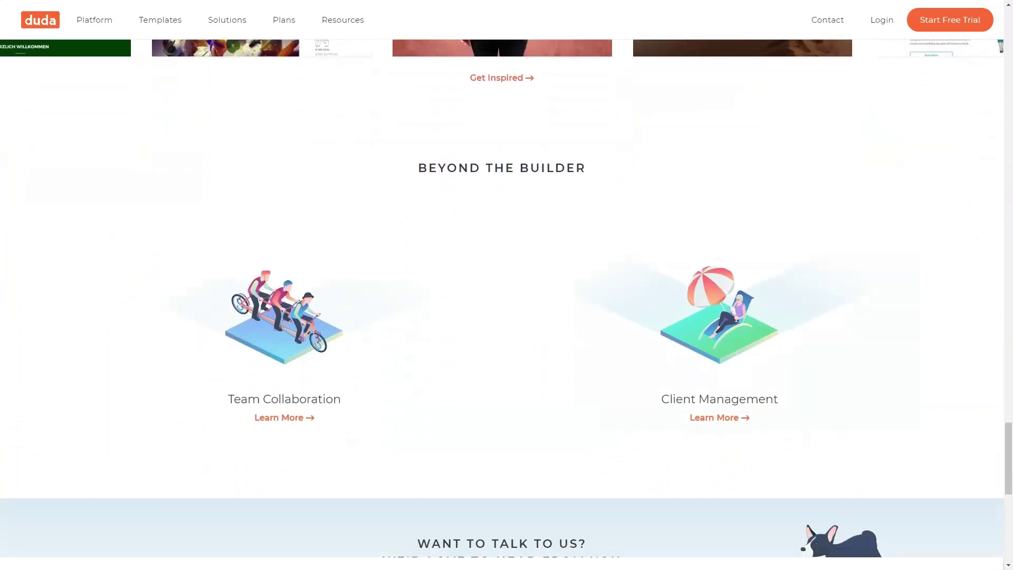
pyautogui.scroll(-1, 506, 316)
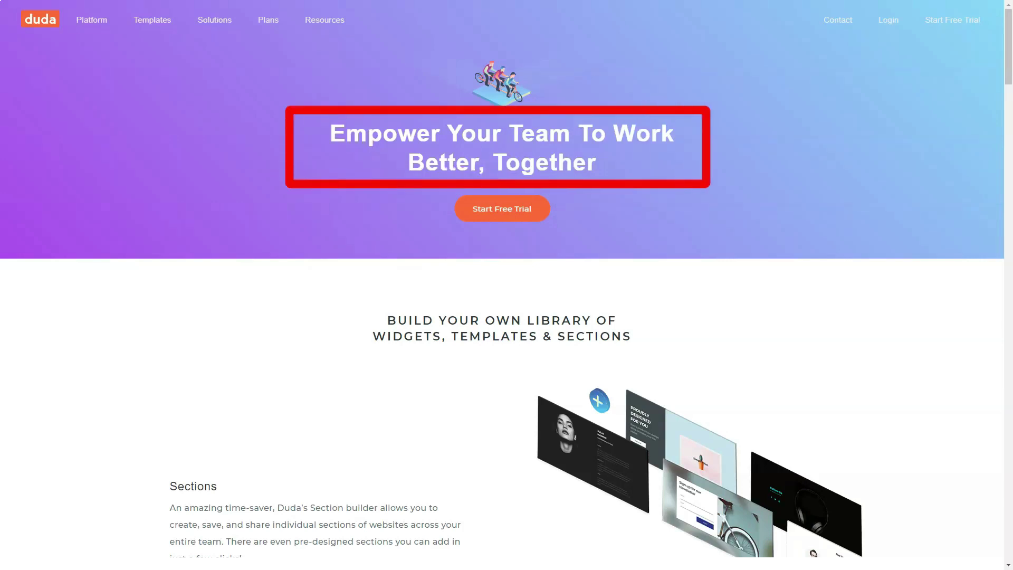
pyautogui.scroll(-4, 507, 317)
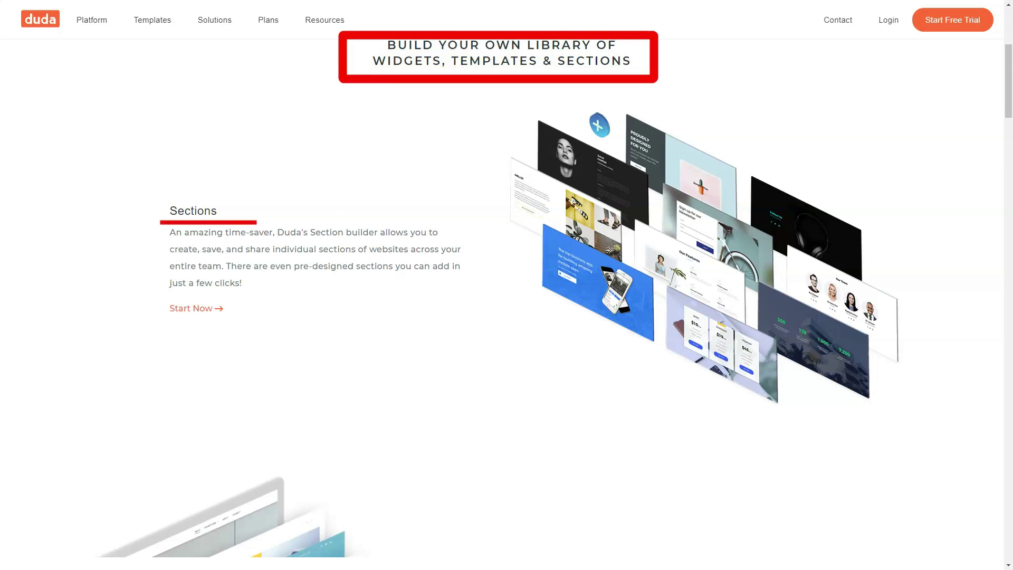
pyautogui.scroll(-1, 507, 301)
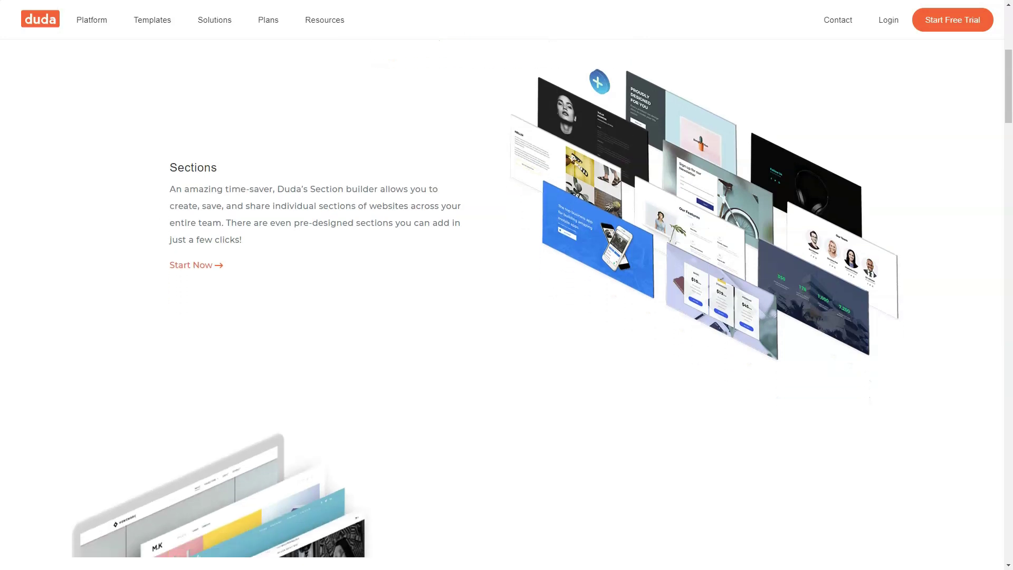
pyautogui.scroll(-1, 506, 300)
pyautogui.scroll(-1, 507, 300)
pyautogui.scroll(-1, 507, 300)
pyautogui.scroll(-2, 506, 300)
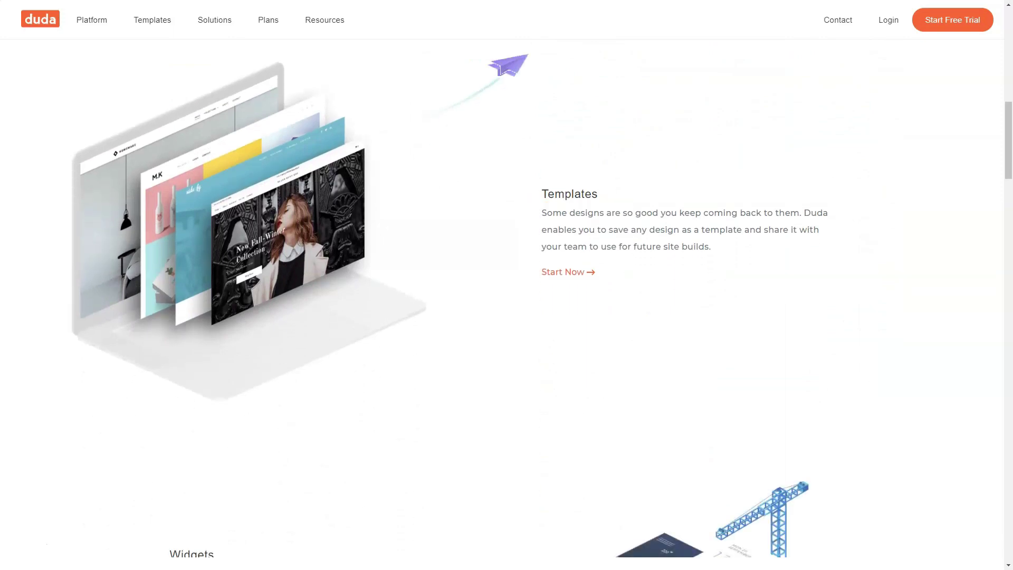
pyautogui.scroll(-1, 506, 301)
pyautogui.scroll(-2, 507, 301)
pyautogui.scroll(-2, 506, 301)
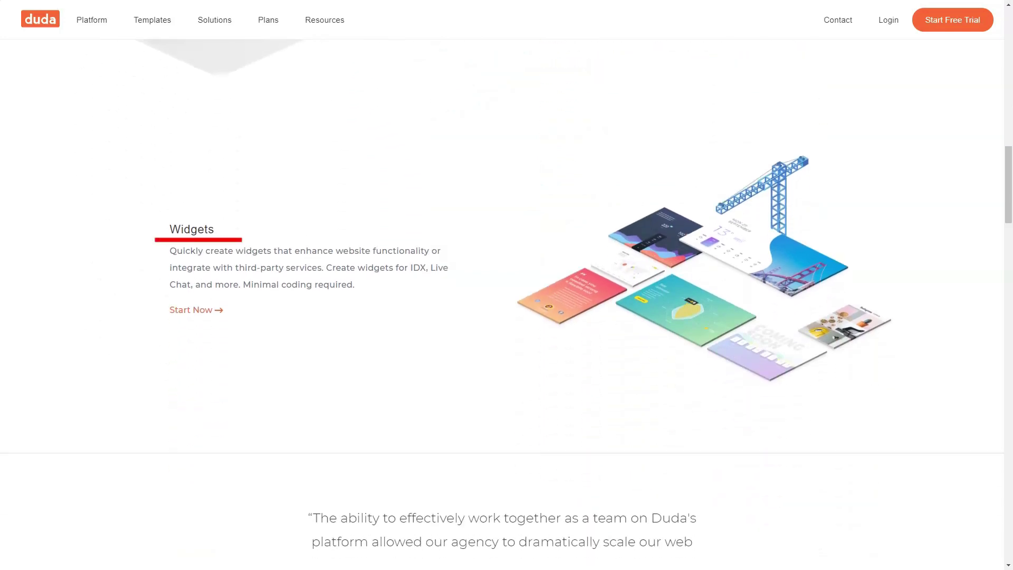
pyautogui.scroll(-2, 507, 298)
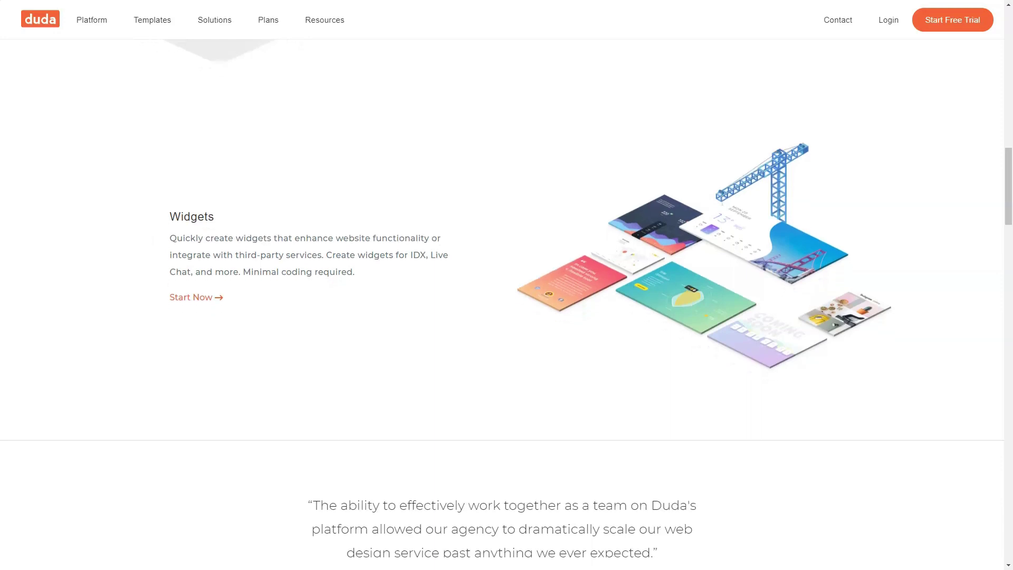
pyautogui.scroll(-3, 507, 299)
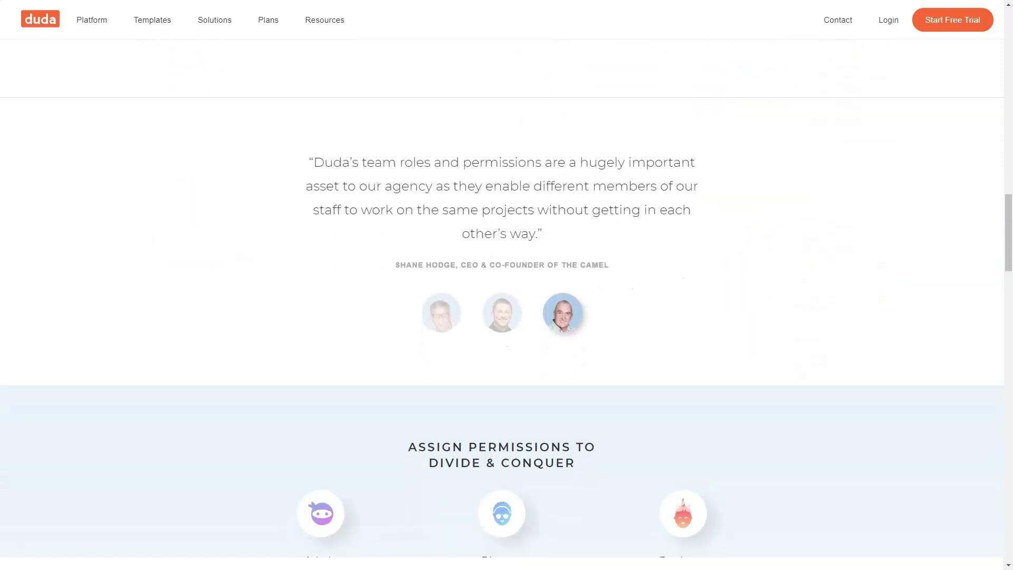
pyautogui.scroll(-1, 507, 316)
pyautogui.scroll(-2, 506, 316)
pyautogui.scroll(-1, 506, 317)
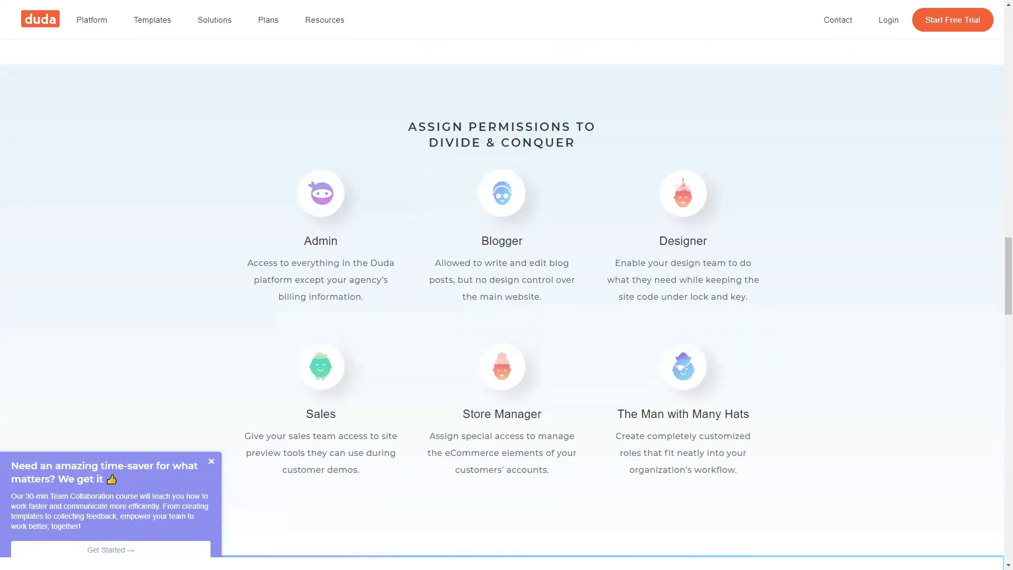
# - Dismiss the Team Collaboration course promo popup at the bottom left
pyautogui.click(211, 461)
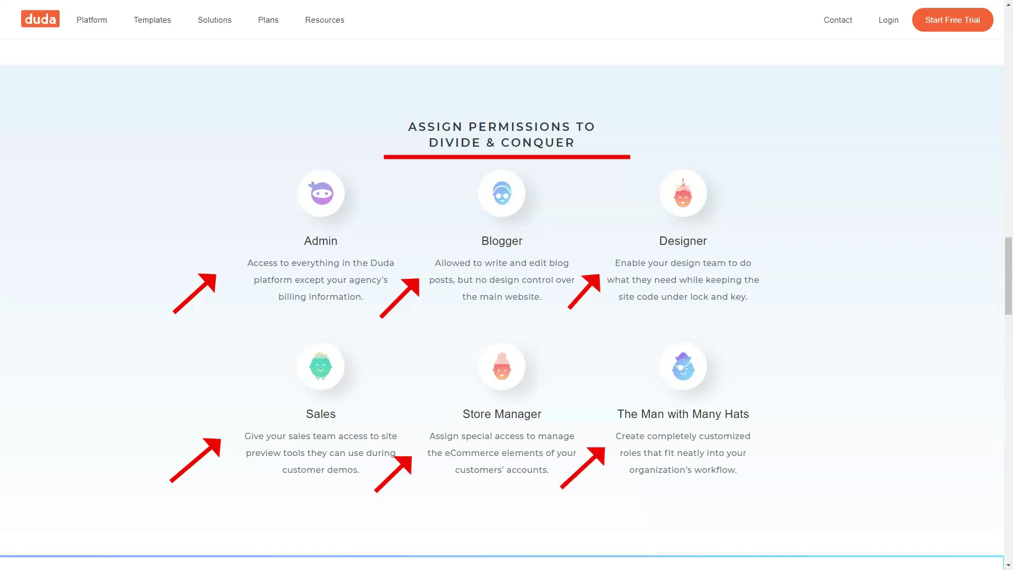
pyautogui.scroll(-1, 507, 316)
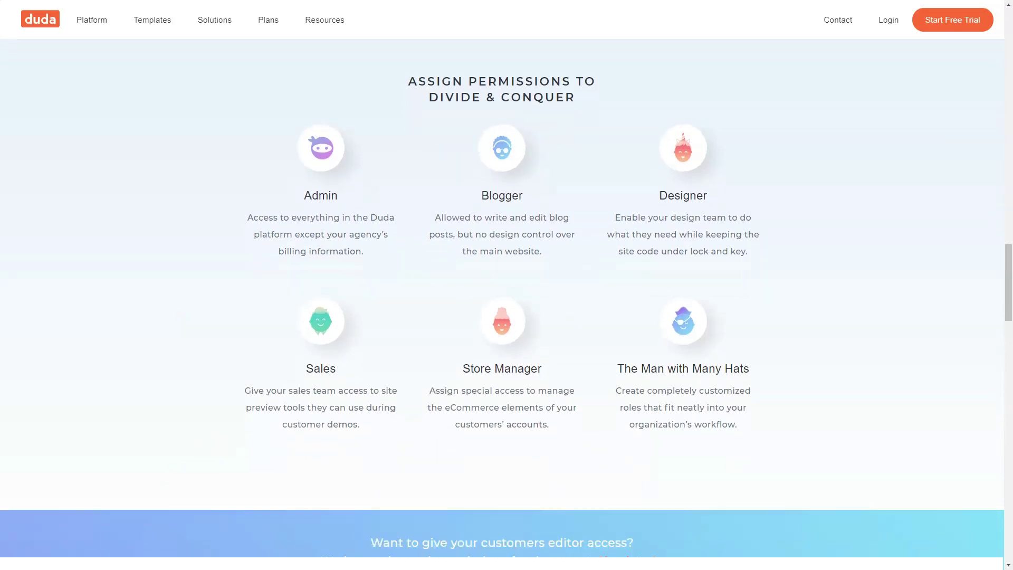
pyautogui.scroll(-1, 507, 316)
pyautogui.scroll(-2, 507, 316)
pyautogui.scroll(-1, 507, 317)
pyautogui.scroll(-2, 299, 534)
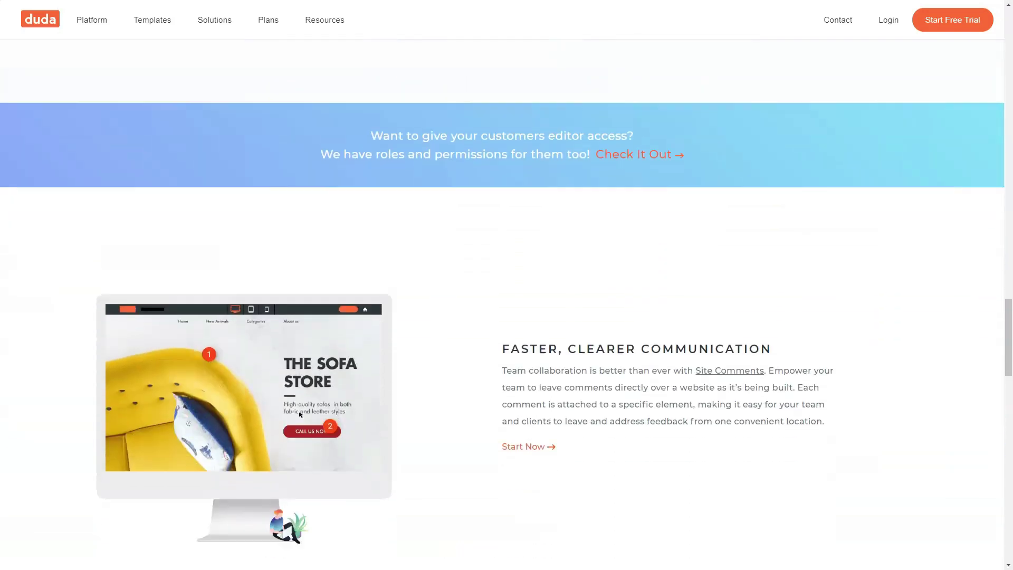
pyautogui.scroll(-1, 300, 533)
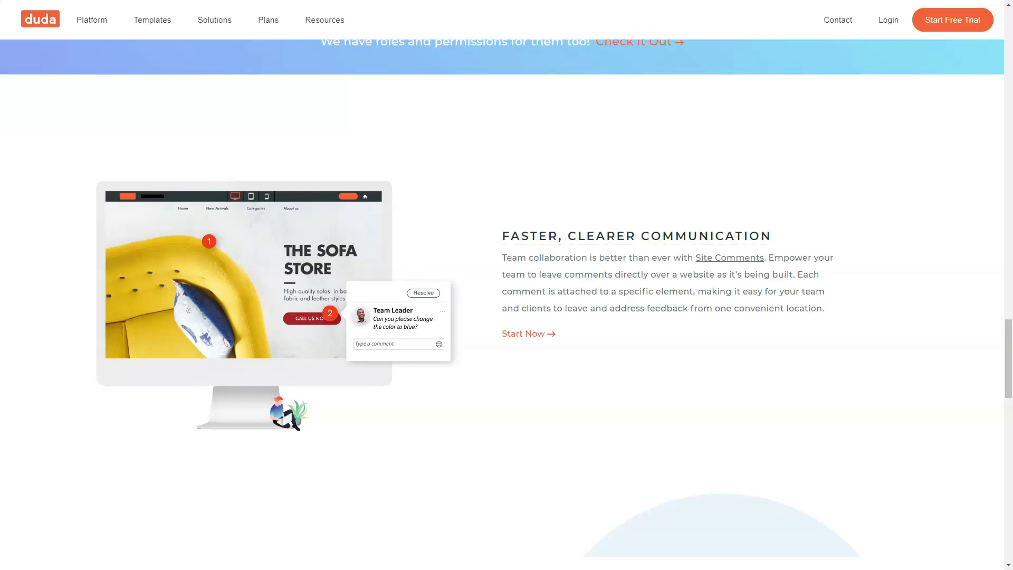
pyautogui.scroll(-1, 507, 317)
pyautogui.scroll(-2, 507, 317)
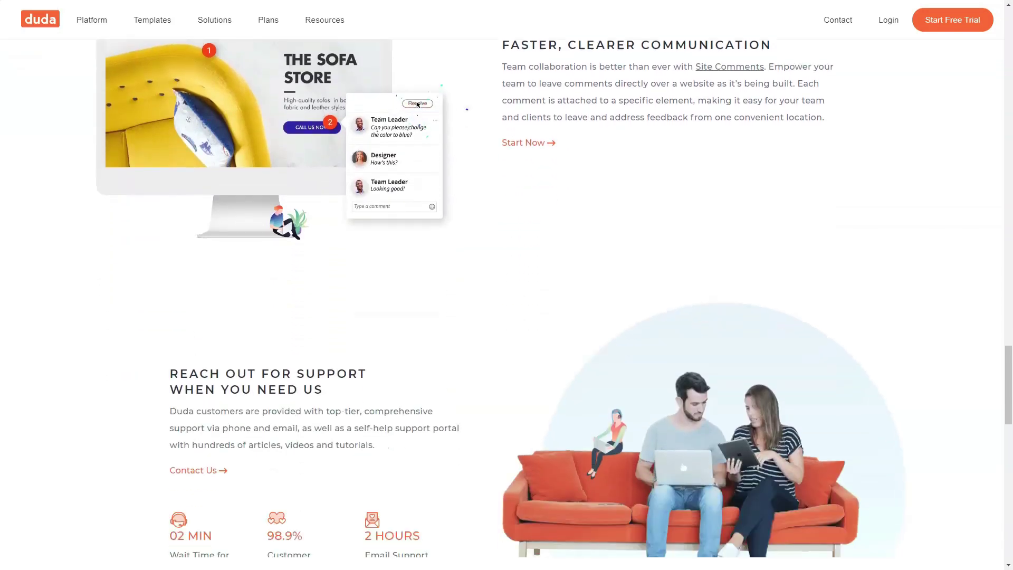
pyautogui.scroll(-2, 506, 317)
pyautogui.scroll(-1, 506, 317)
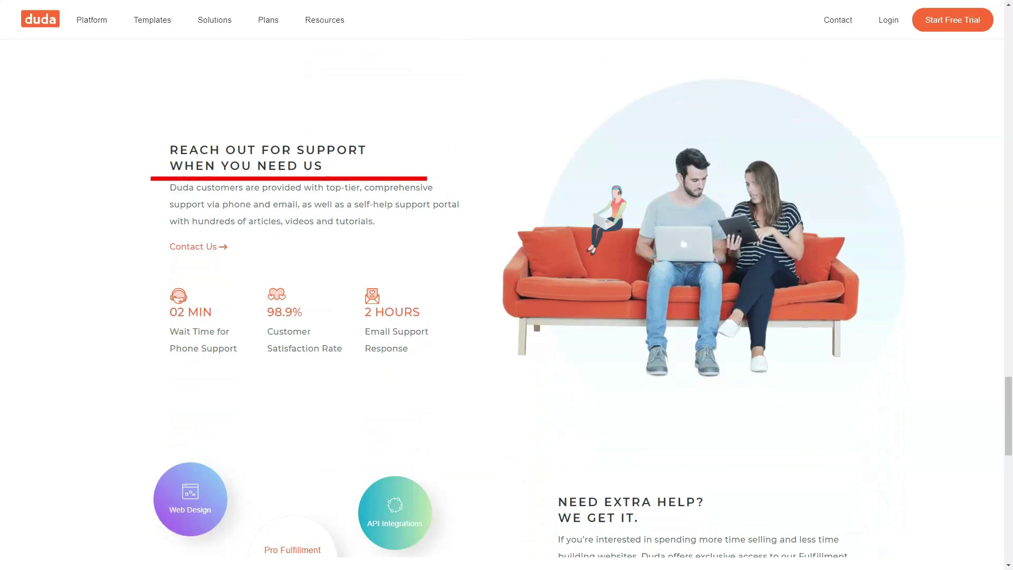
pyautogui.scroll(-1, 506, 316)
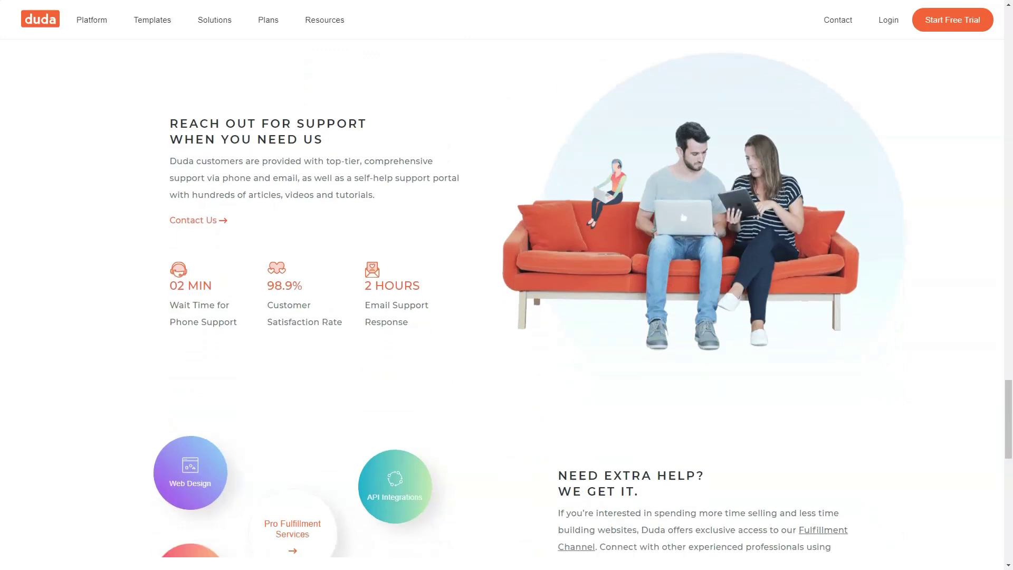
pyautogui.scroll(-1, 507, 316)
pyautogui.scroll(-1, 507, 317)
pyautogui.scroll(-1, 507, 317)
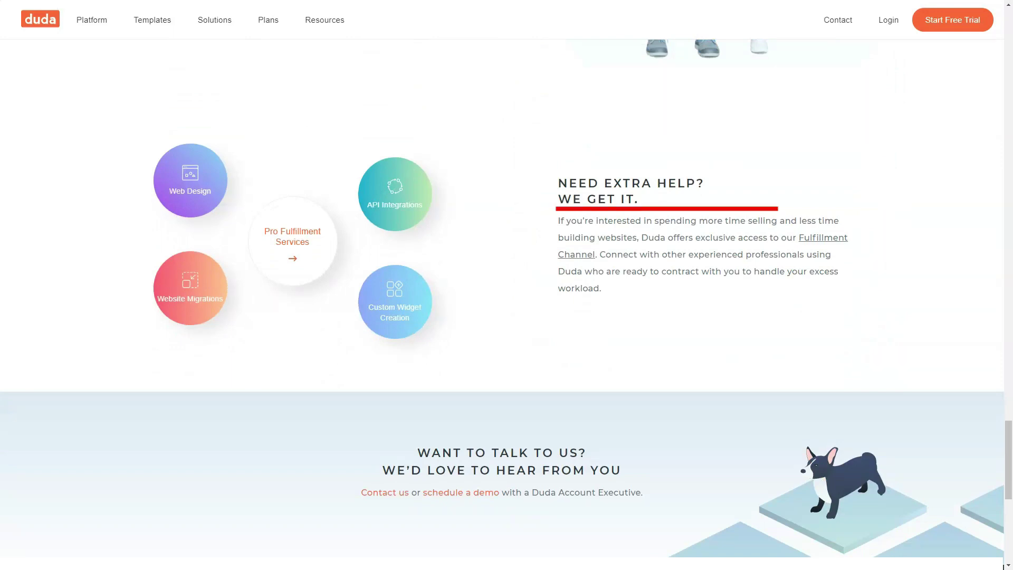
pyautogui.scroll(-1, 506, 316)
pyautogui.scroll(-2, 507, 317)
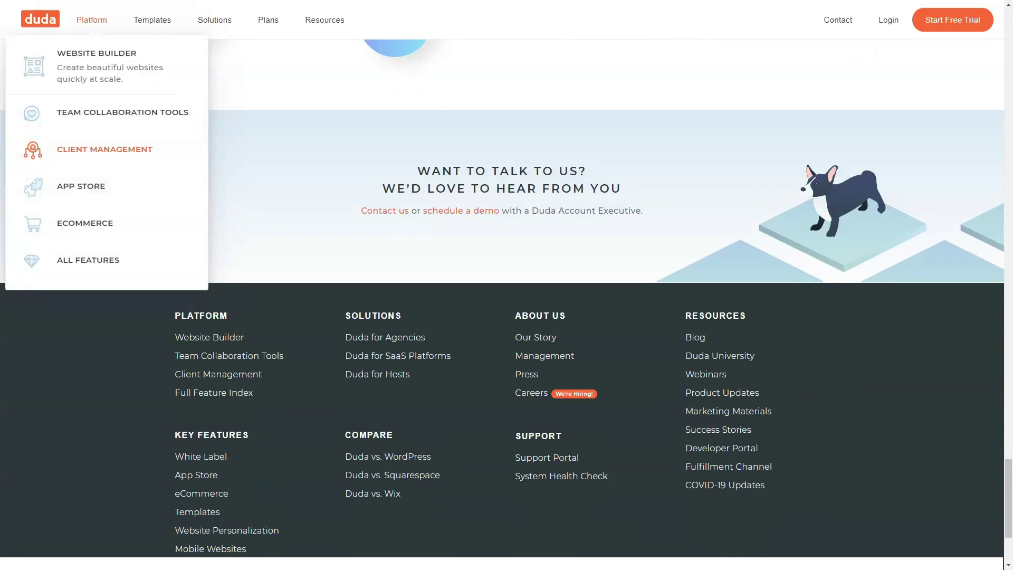
# - Open Duda's Client Management page from the Platform menu
pyautogui.click(104, 149)
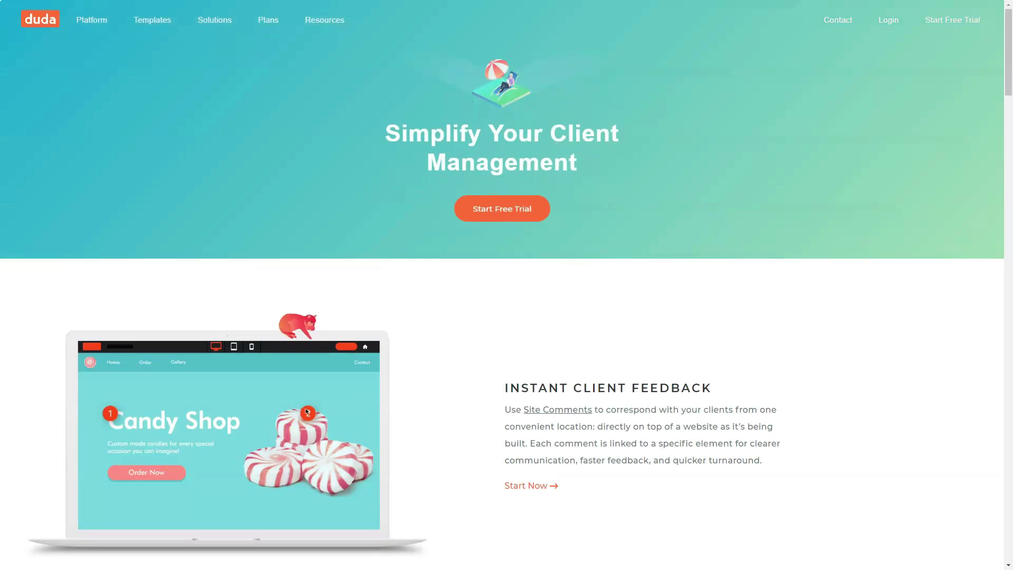